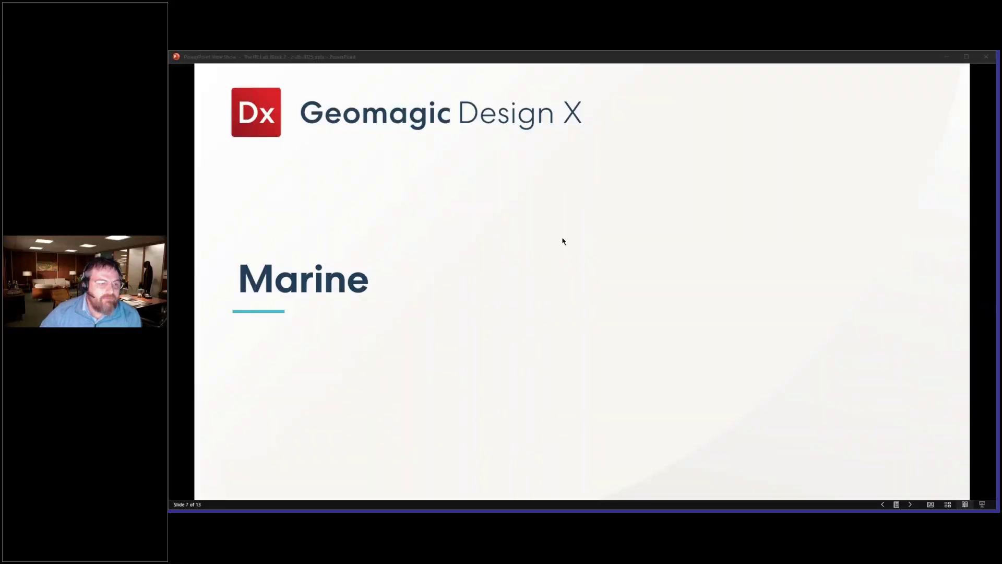
left_click(563, 238)
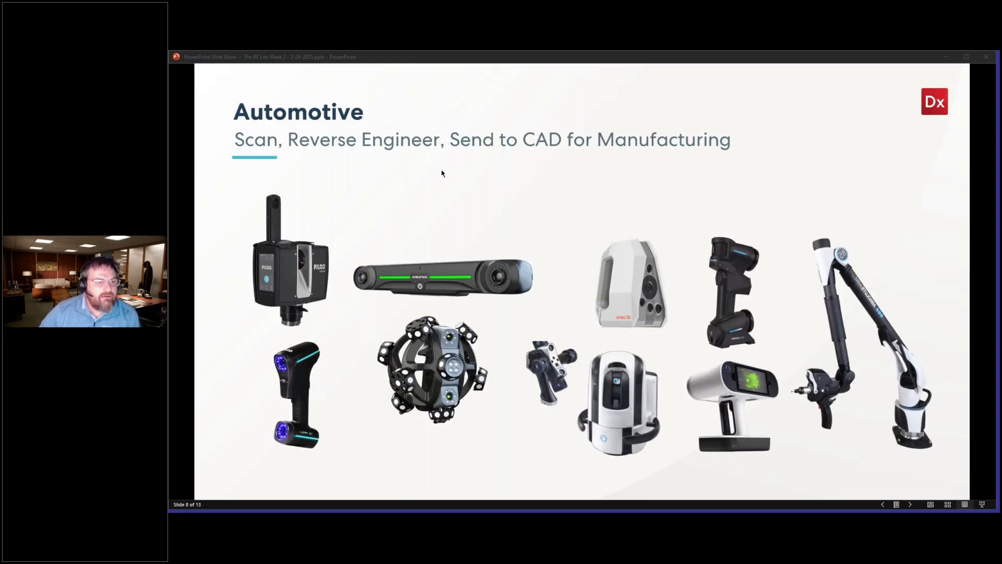
key("Left")
key("Right")
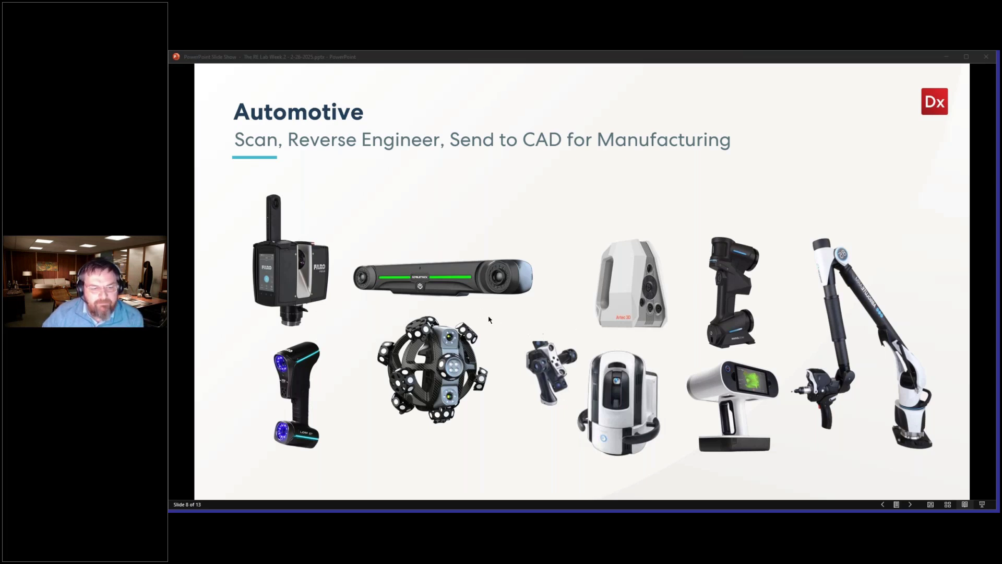
left_click(730, 344)
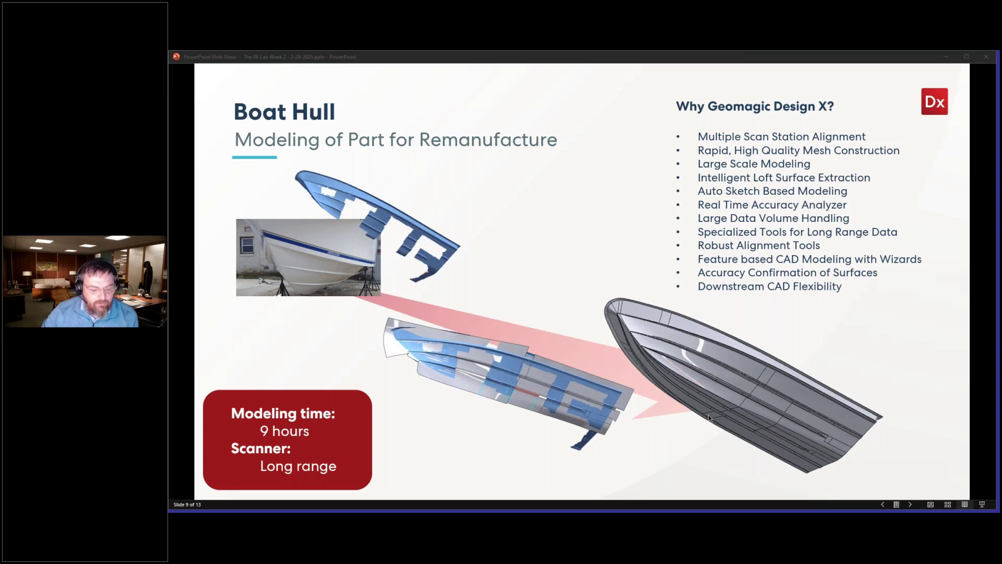
- Switch to Geomagic Design X and examine the boat hull model from the inside and the underside
key("alt+Tab")
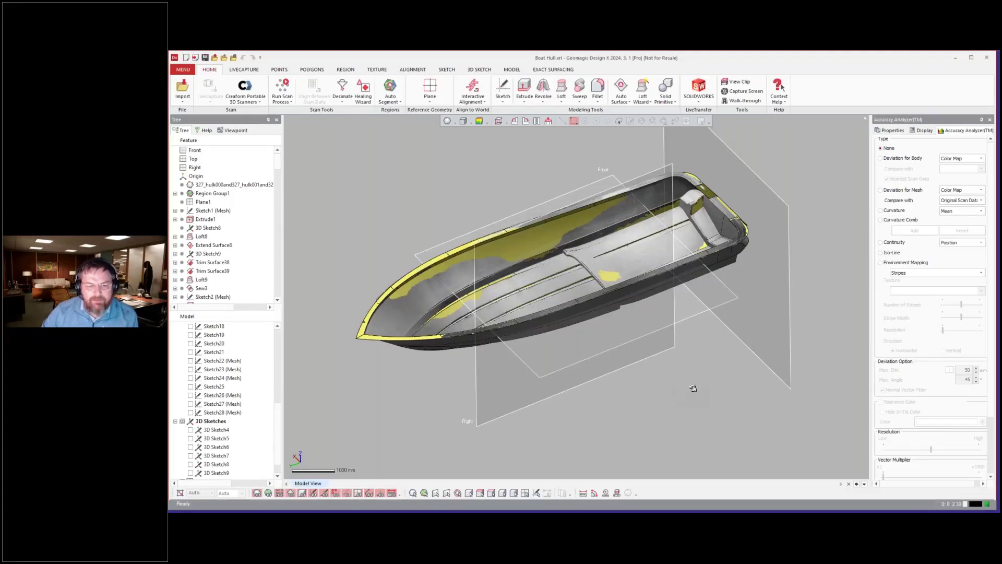
right_click_drag(681, 352, 474, 392)
scroll(218, 383, "up", 8)
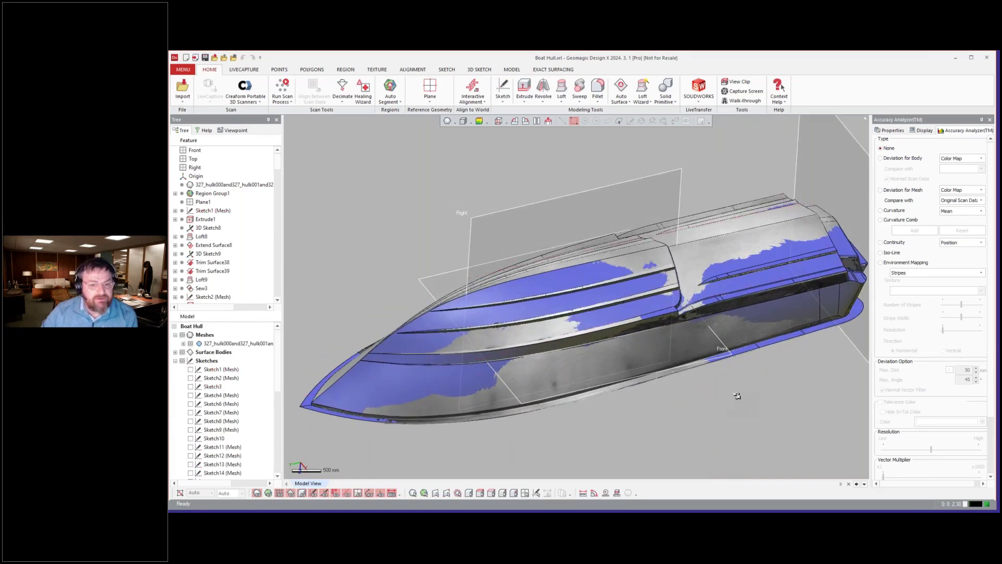
right_click_drag(724, 380, 492, 420)
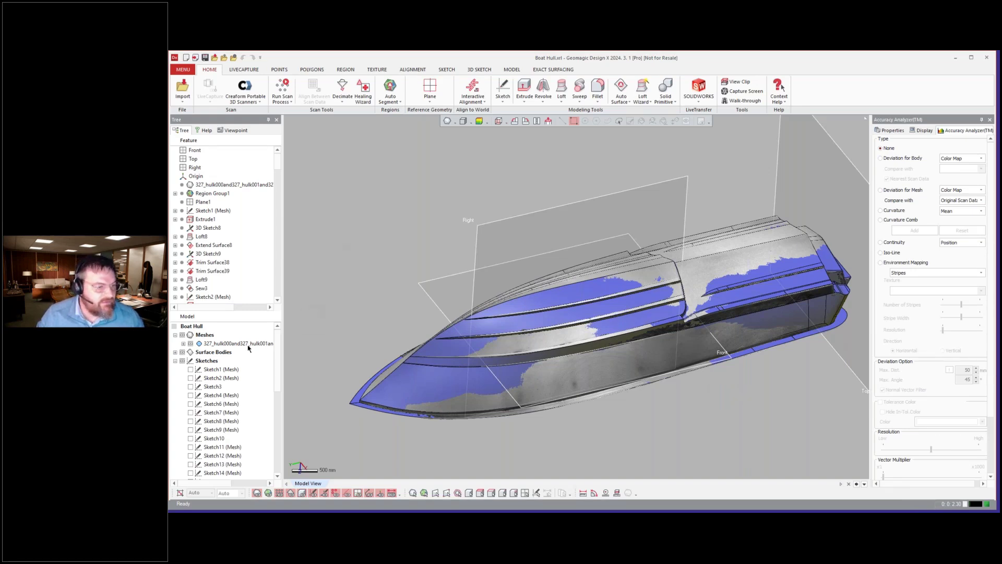
- Collapse the Sketches group in the model tree to shorten the list of entities
left_click(175, 360)
left_click(175, 369)
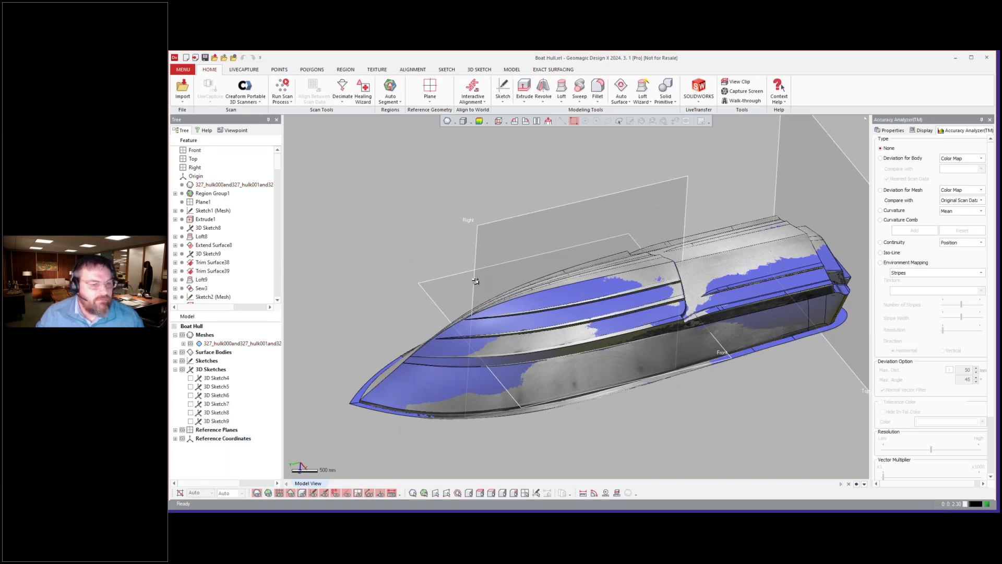
right_click_drag(475, 280, 489, 285)
scroll(490, 285, "down", 1)
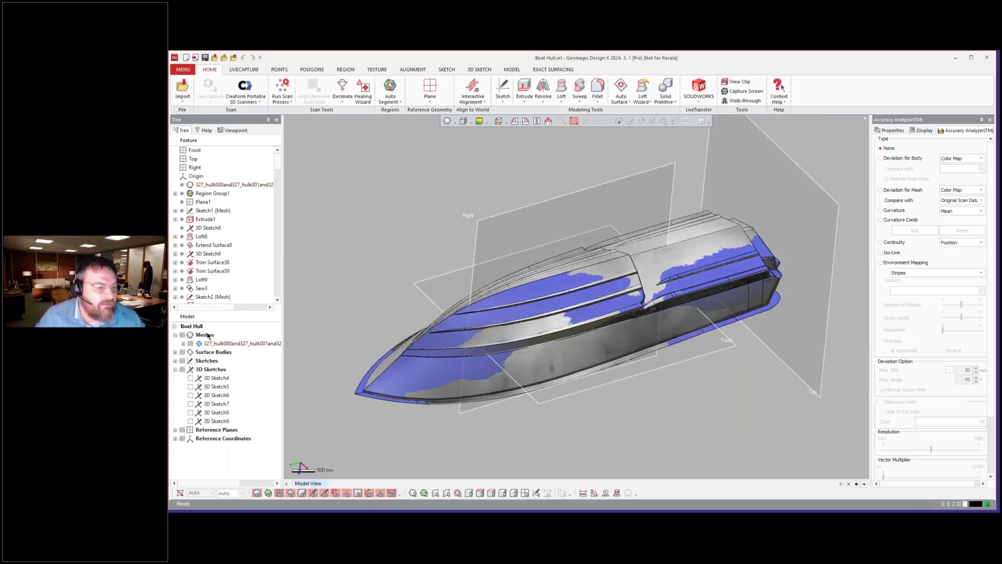
- Hide the scan mesh and view the hull's surface bodies on their own
left_click(190, 342)
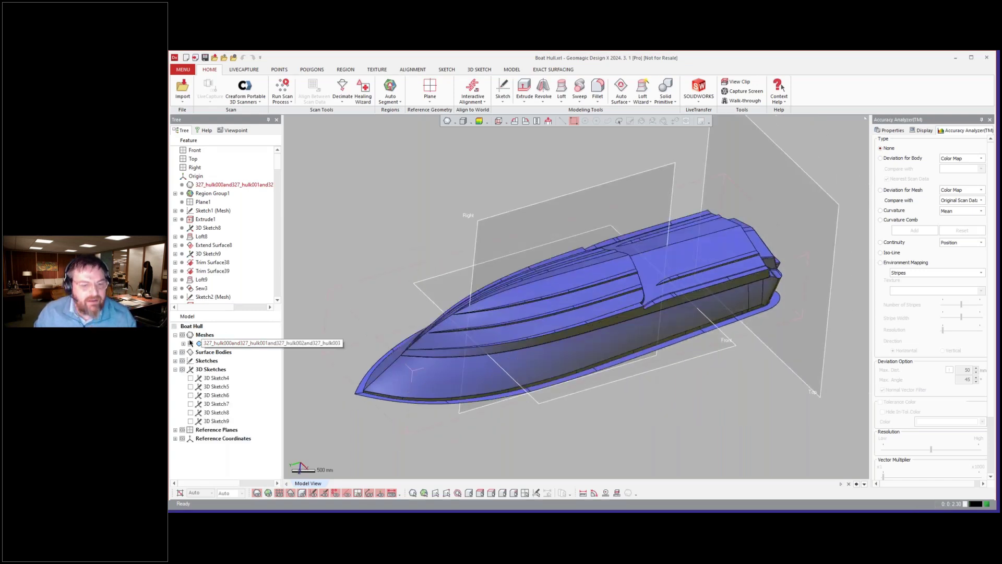
key("ctrl+1")
key("ctrl+1")
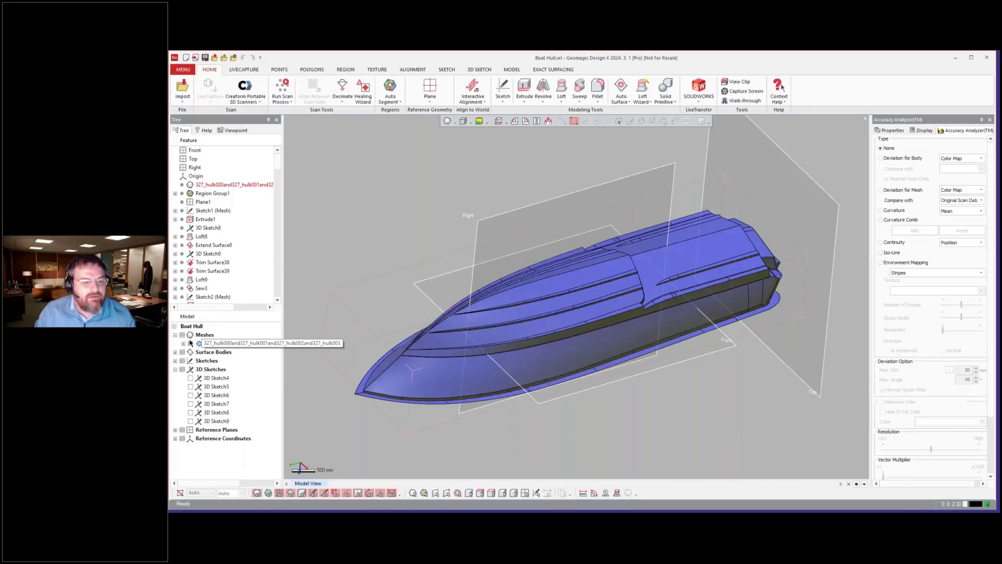
key("ctrl+4")
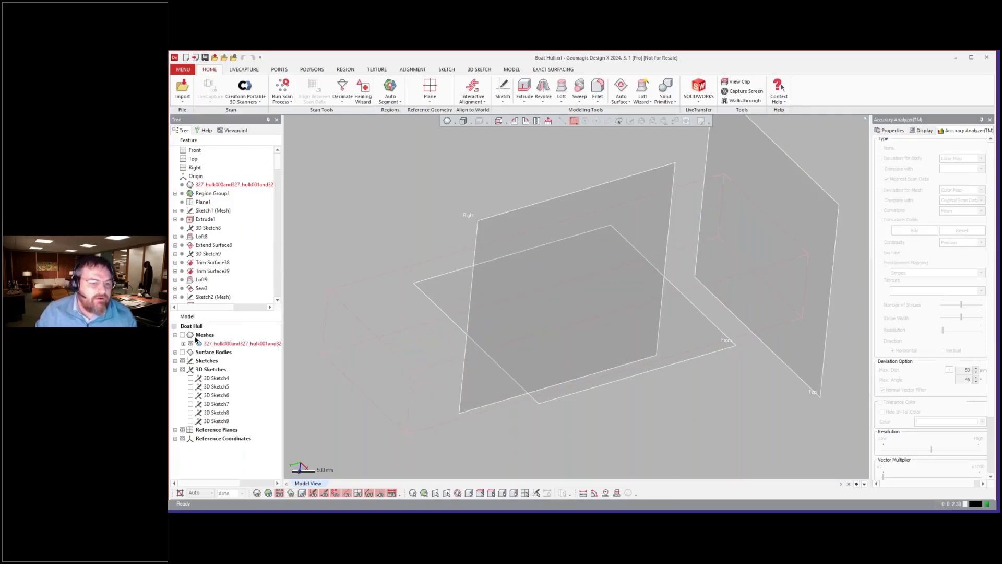
left_click(182, 352)
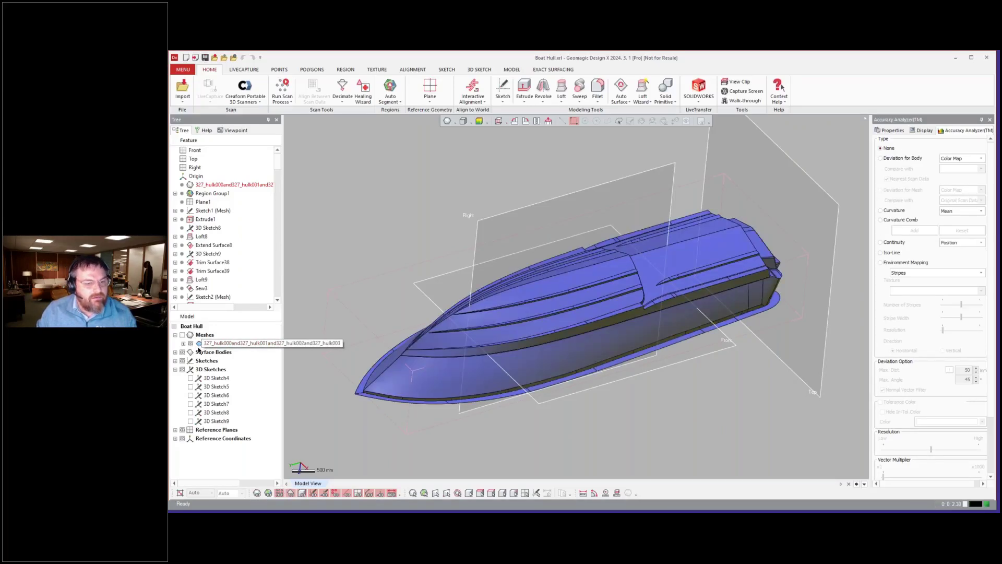
left_click(209, 378)
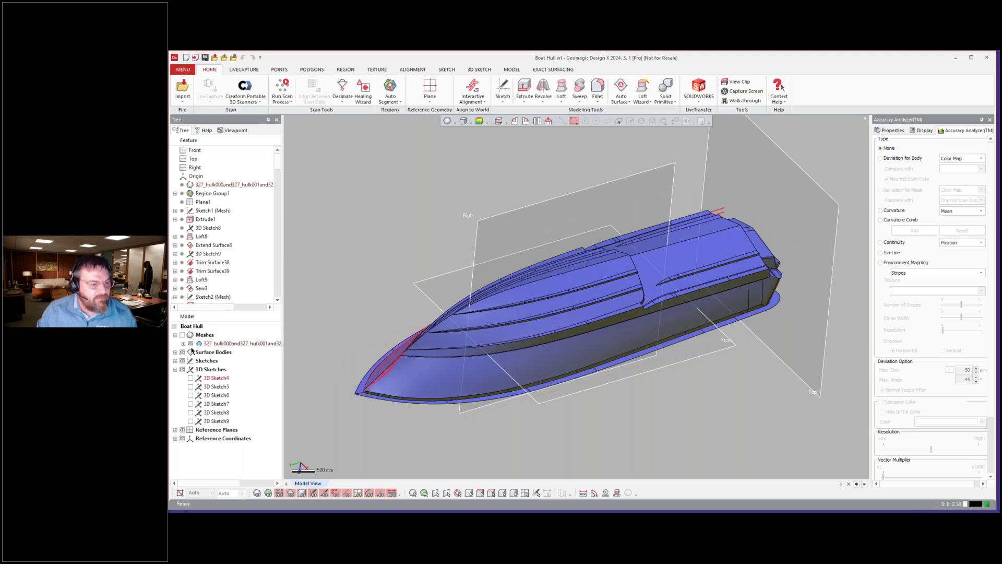
key("Escape")
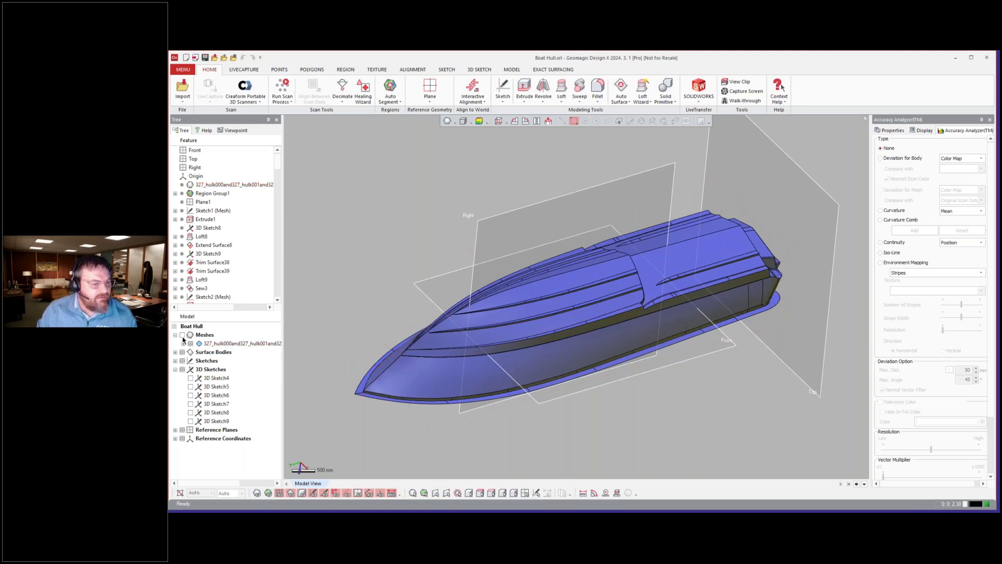
- Show the scan mesh and hide the surface bodies so that the scan data stands alone
left_click(183, 337)
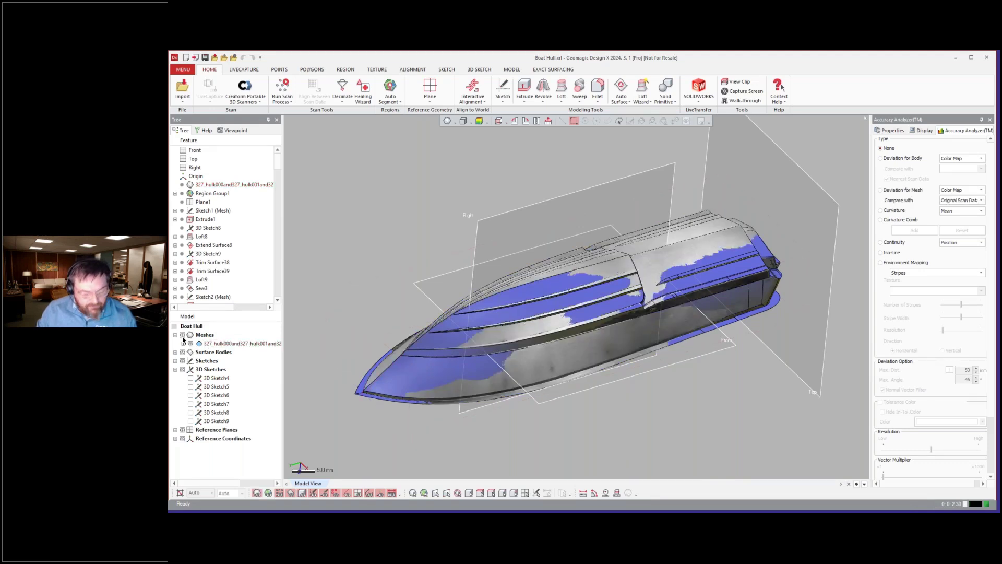
left_click(182, 352)
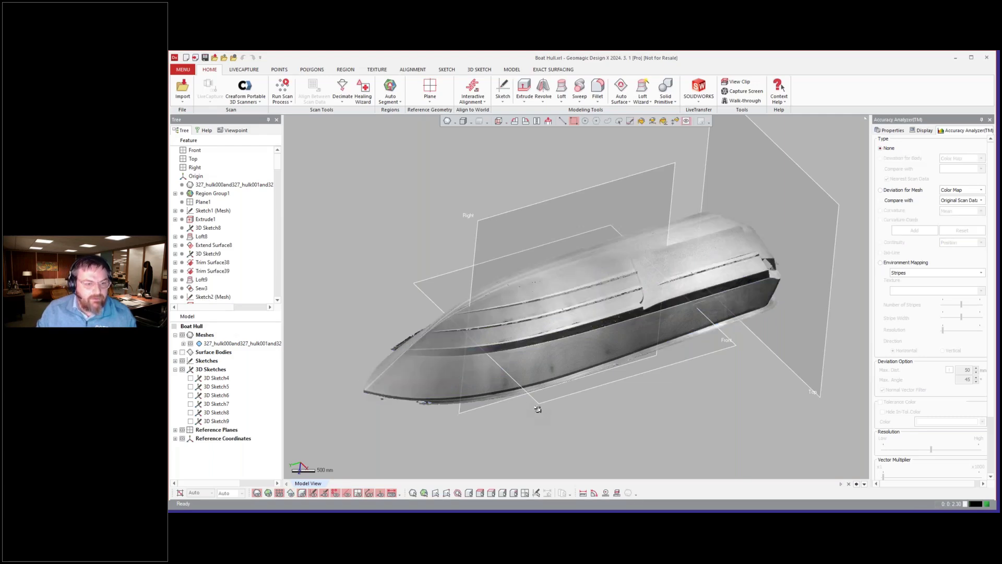
right_click_drag(552, 413, 735, 384)
- Turn off the texture display of the scan mesh
left_click(901, 132)
left_click(924, 131)
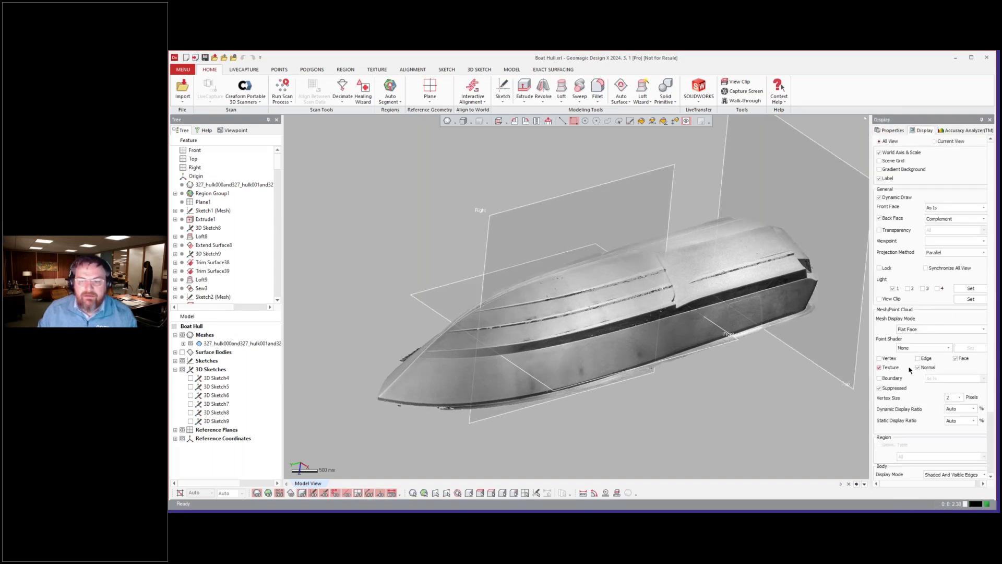
left_click(893, 367)
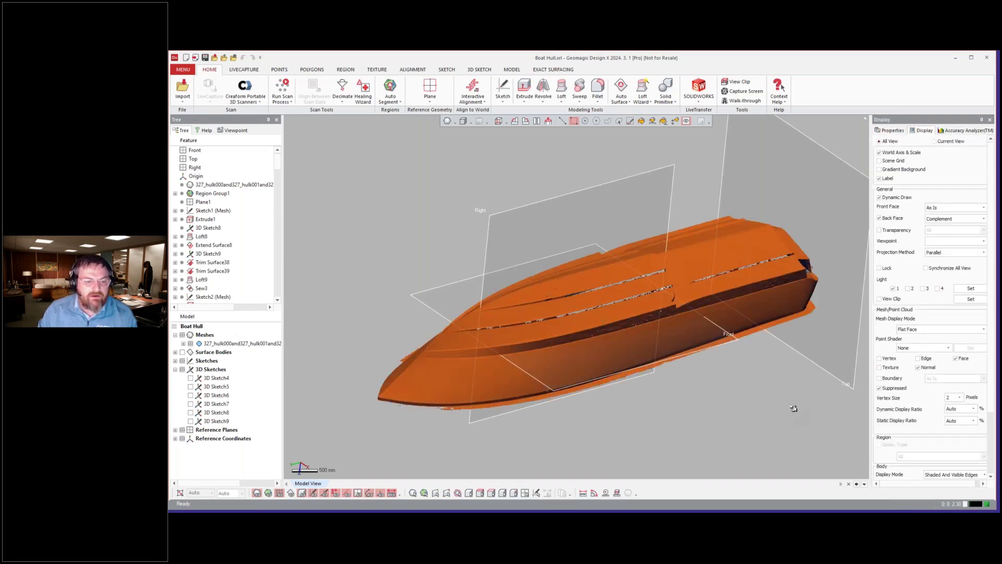
- Examine the untextured hull scan from several angles, including the interior, the bow and the gaps along the hull bottom
right_click_drag(794, 407, 752, 342)
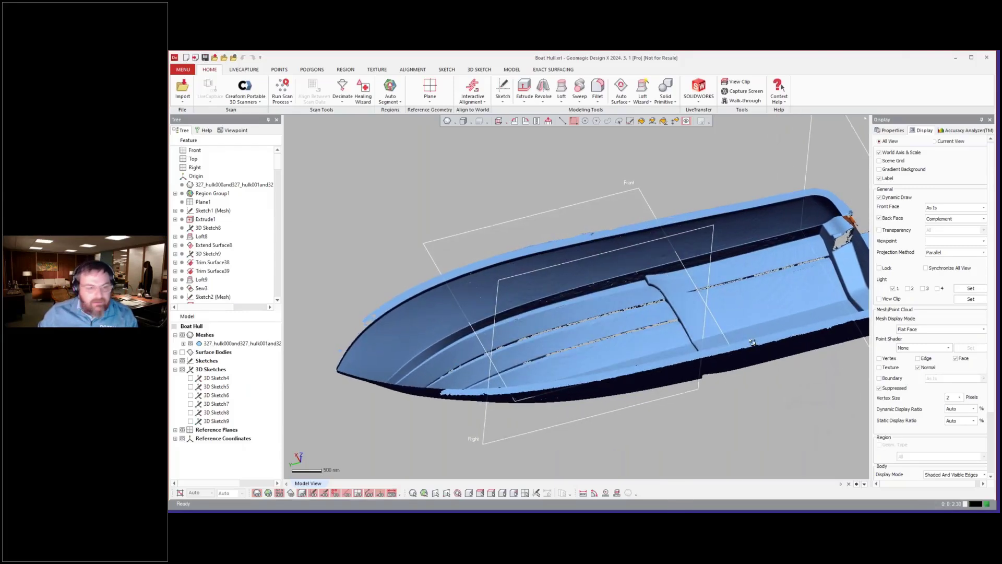
scroll(751, 342, "up", 2)
scroll(752, 342, "up", 2)
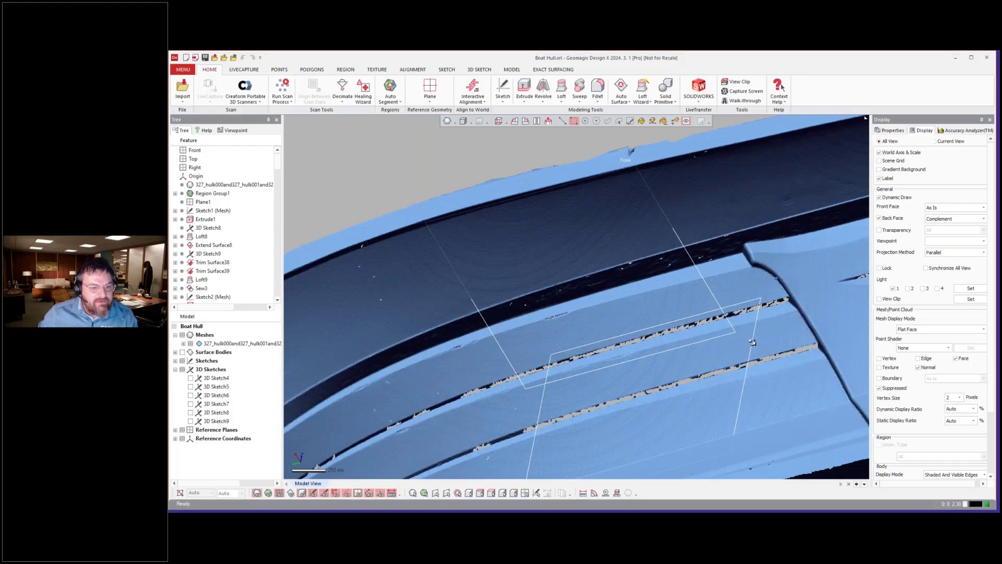
scroll(752, 341, "down", 4)
scroll(752, 342, "up", 2)
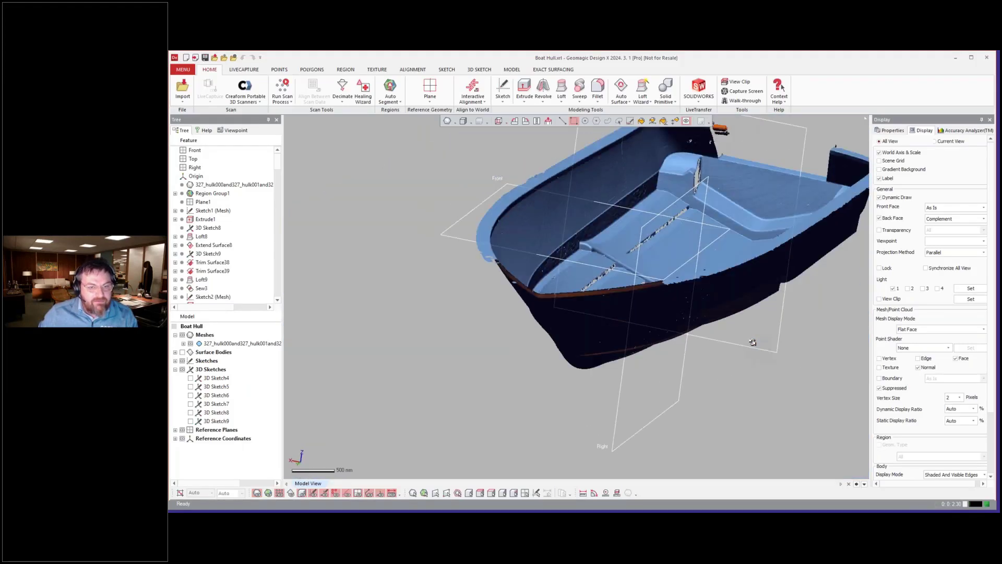
right_click_drag(752, 342, 581, 292)
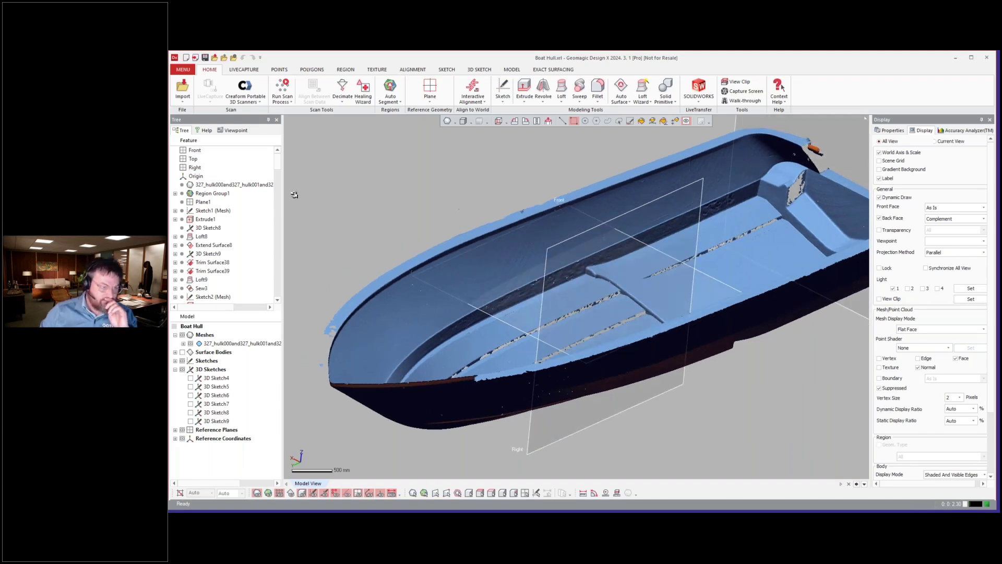
right_click_drag(726, 310, 690, 304)
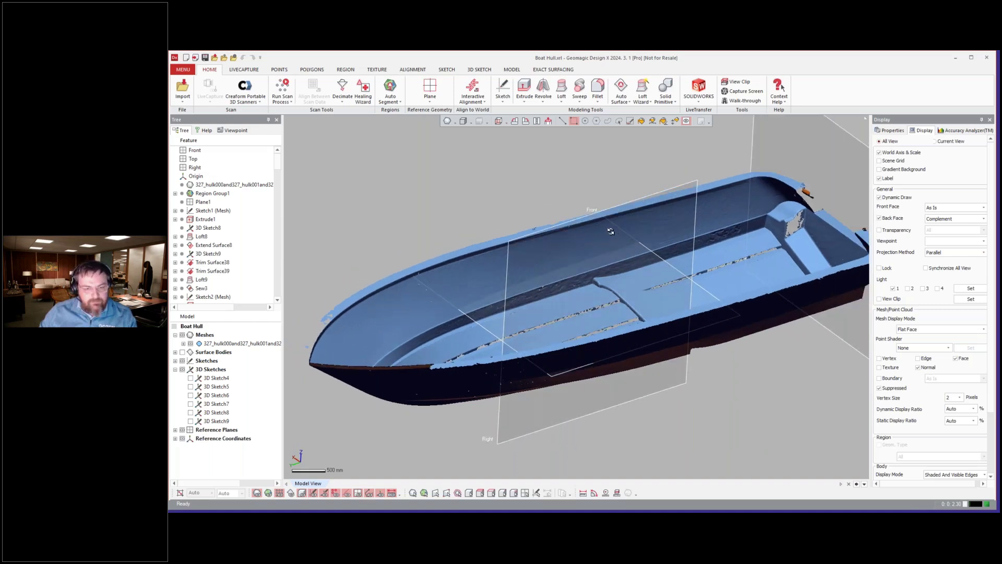
right_click_drag(611, 231, 447, 186)
- Roll the feature history back to just before Extrude1
left_click(202, 202)
left_click(205, 219)
right_click(204, 218)
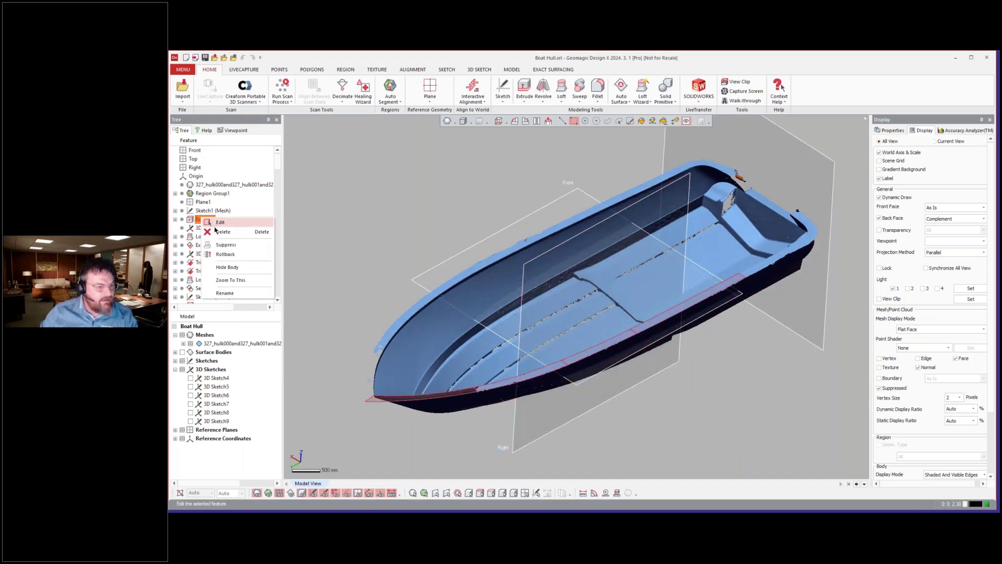
left_click(225, 245)
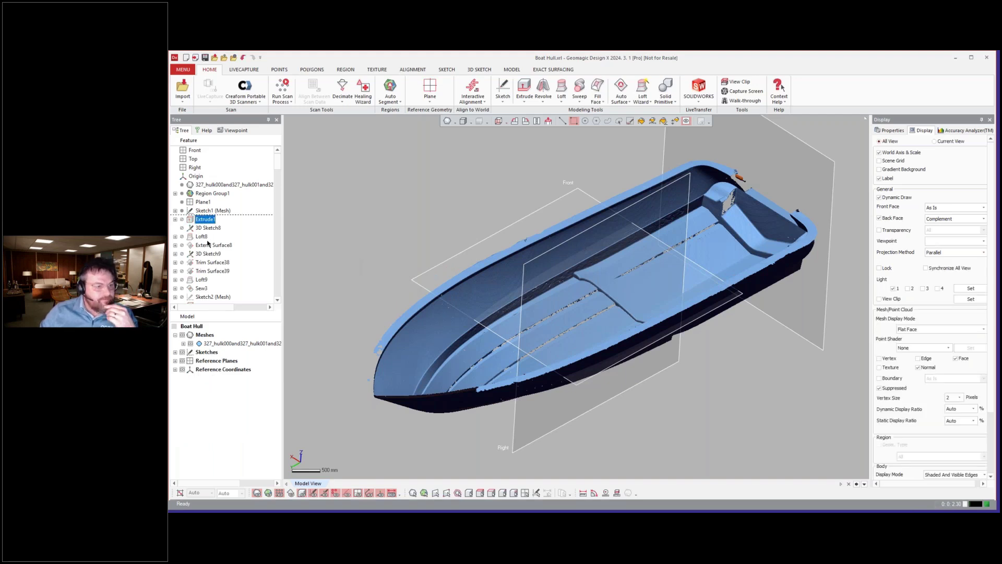
- Roll the feature history forward through Extend Surface8
left_click(206, 246)
right_click(204, 245)
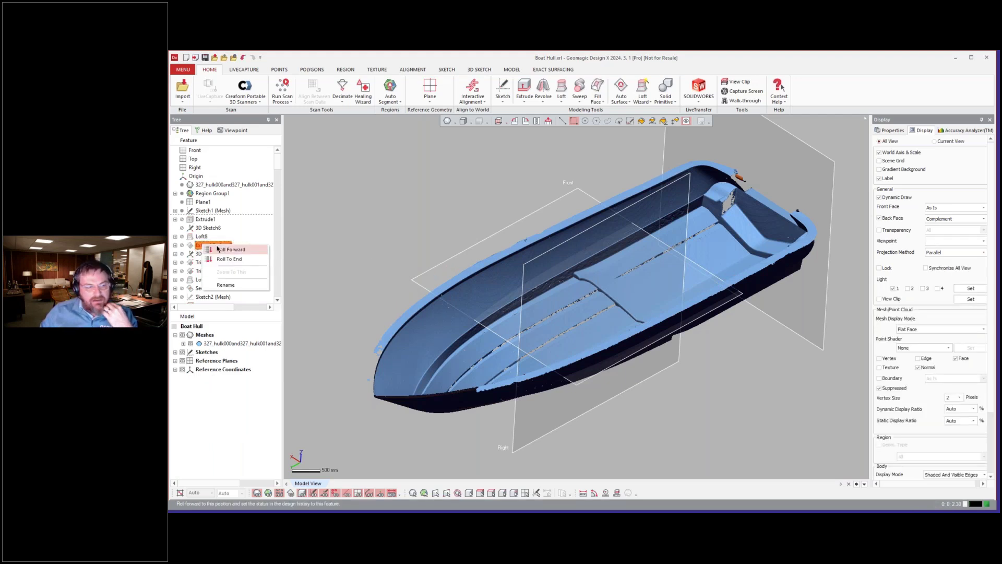
left_click(229, 248)
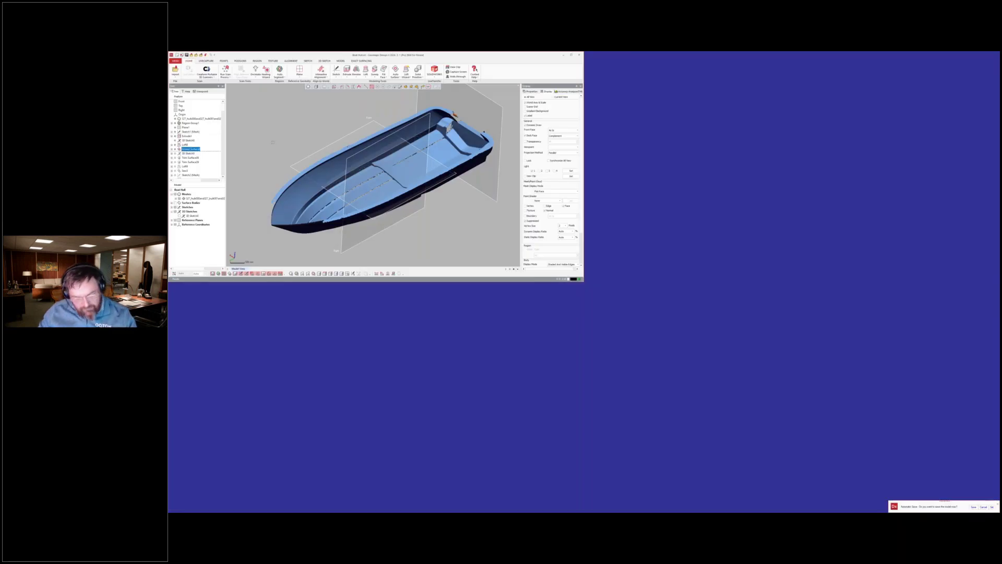
- Display the surface bodies together with the scan mesh and compare the extended surface with the hull's upper rim
right_click_drag(290, 125, 296, 112)
key("ctrl+1")
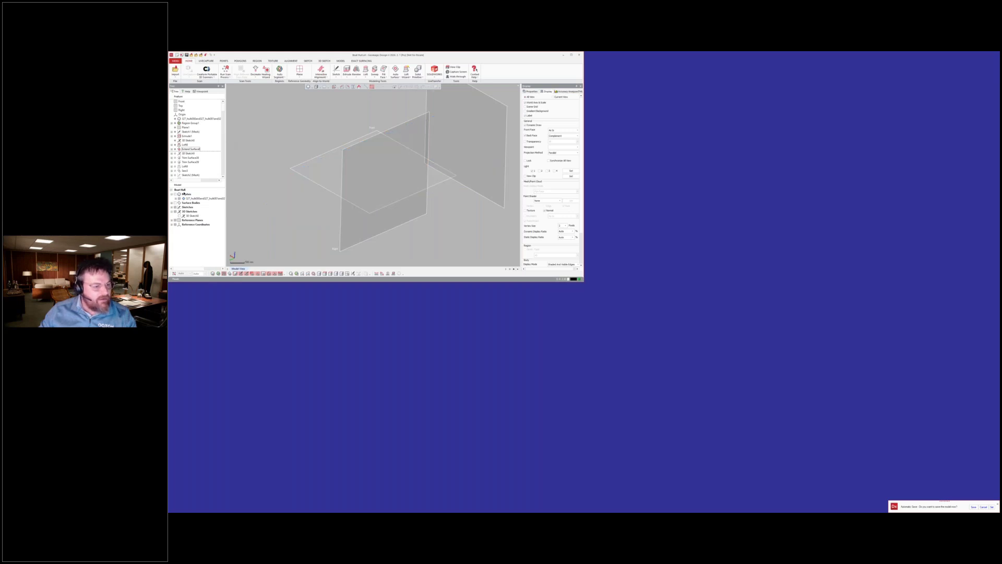
left_click(176, 202)
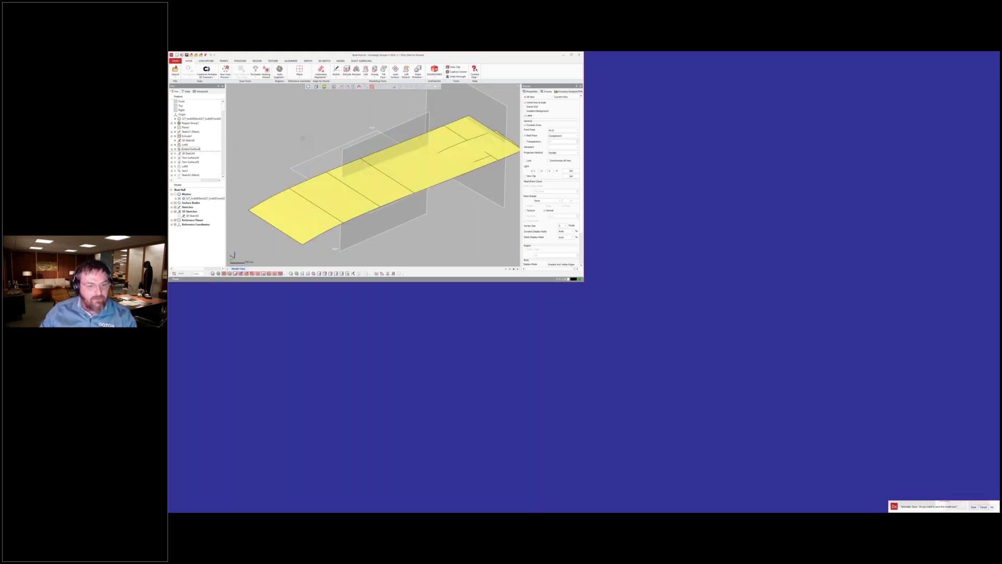
key("ctrl+1")
right_click_drag(302, 139, 318, 100)
right_click_drag(576, 246, 564, 273)
right_click_drag(513, 240, 672, 177)
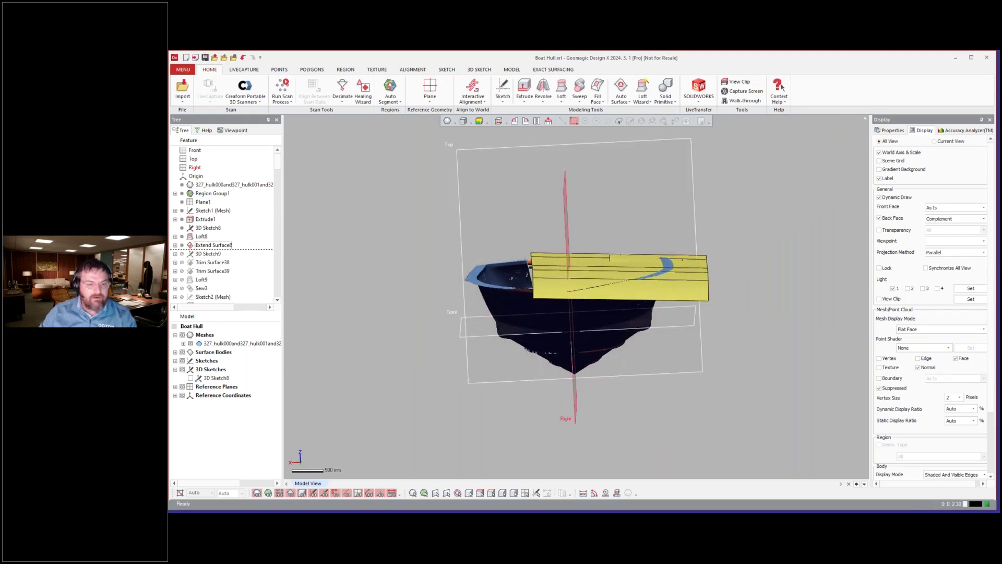
right_click_drag(568, 219, 483, 241)
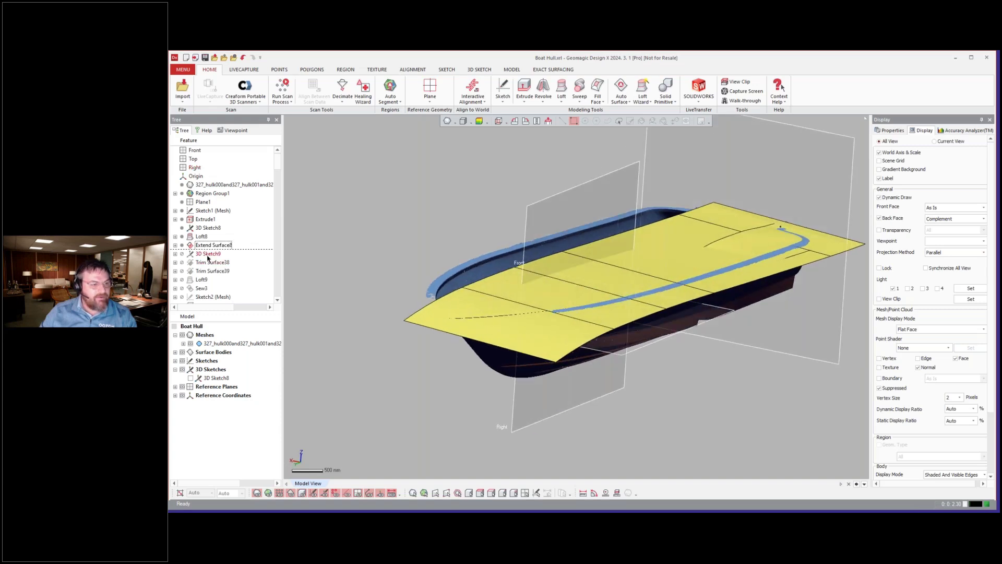
- Highlight the curves of 3D Sketch9, and roll the feature history forward through Trim Surface39
left_click(208, 255)
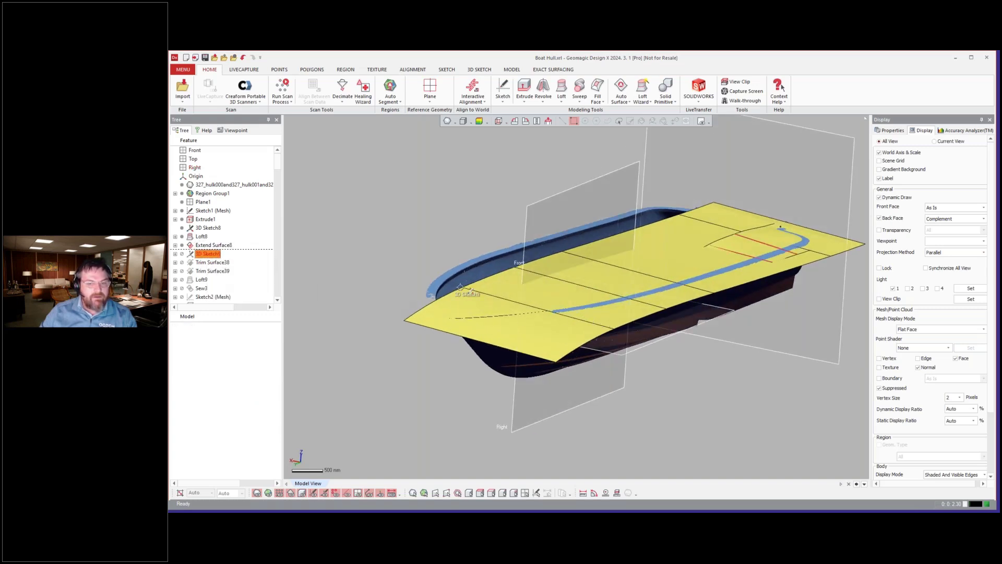
left_click(219, 254)
mouse_move(286, 253)
right_mouse_down()
mouse_move(313, 251)
mouse_move(302, 242)
mouse_move(346, 253)
mouse_move(233, 277)
right_mouse_up()
right_click(218, 271)
left_click(243, 276)
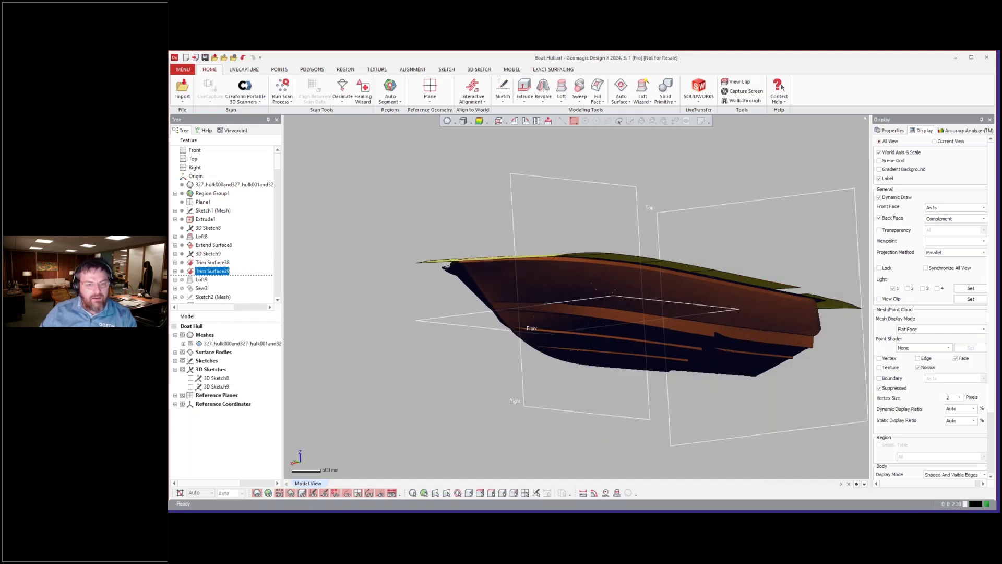
- Inspect the trimmed rim surfaces against the hull scan, and roll the feature history forward through Loft9
right_click_drag(674, 289, 684, 301)
right_click_drag(670, 378, 389, 265)
scroll(201, 266, "down", 1)
right_click(204, 254)
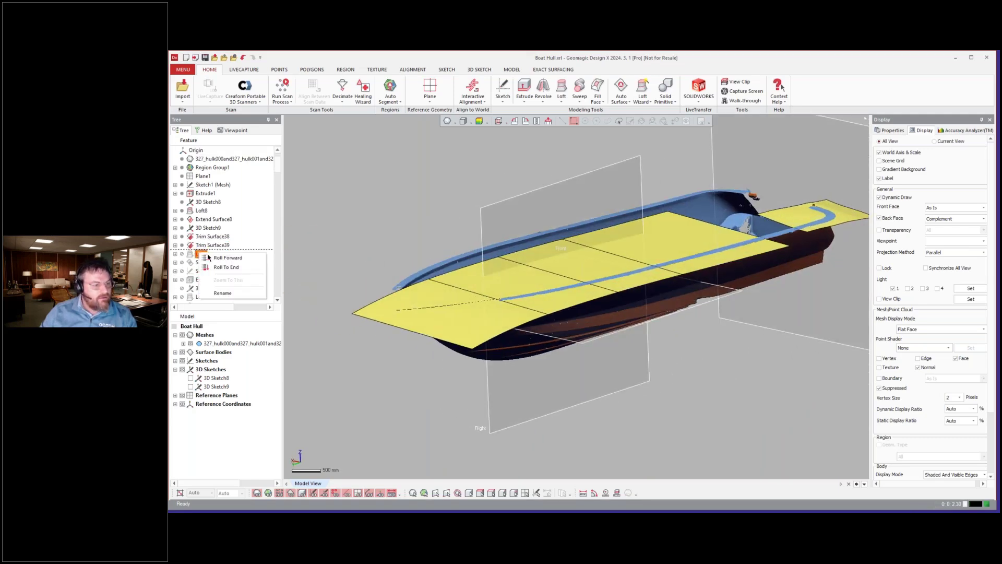
left_click(209, 257)
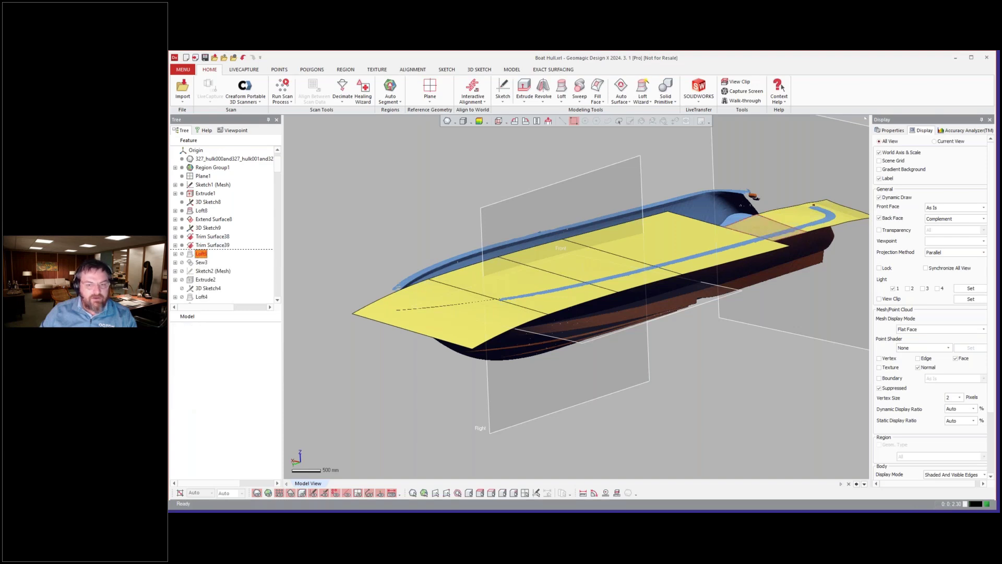
- Roll the feature history forward through Mesh Fit4 and inspect the side surface against the hull scan
right_click_drag(752, 361, 428, 297)
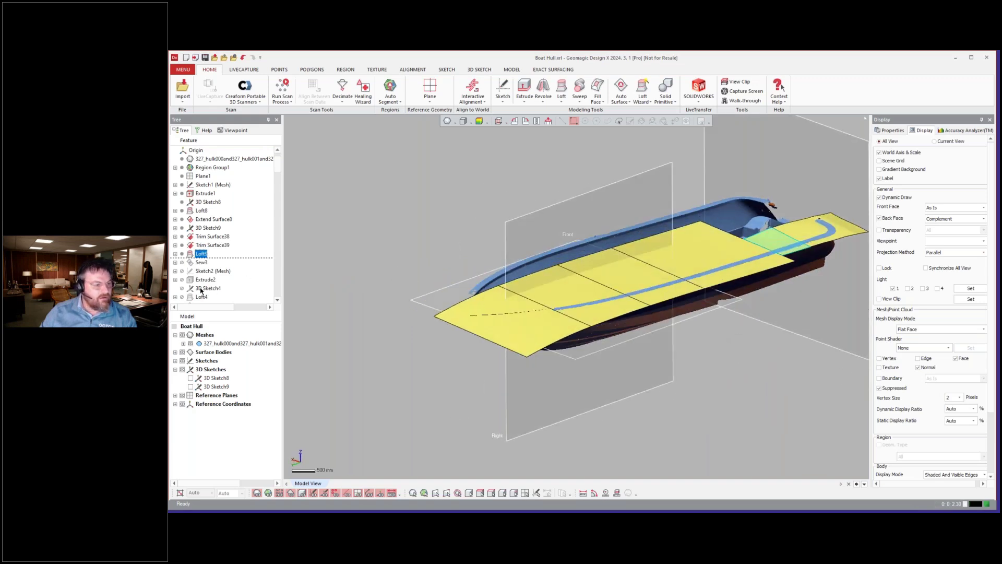
scroll(203, 290, "down", 2)
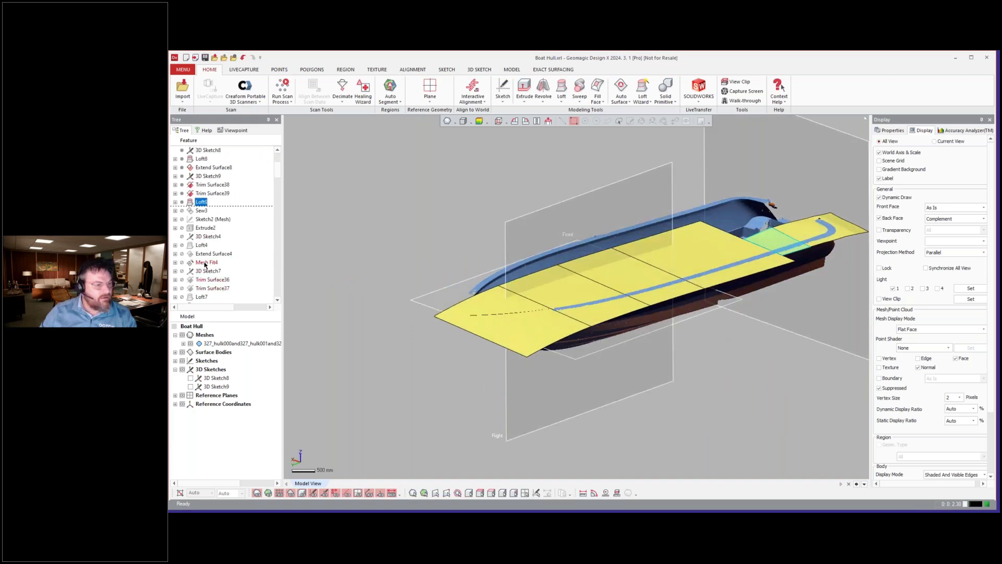
right_click(207, 263)
left_click(214, 267)
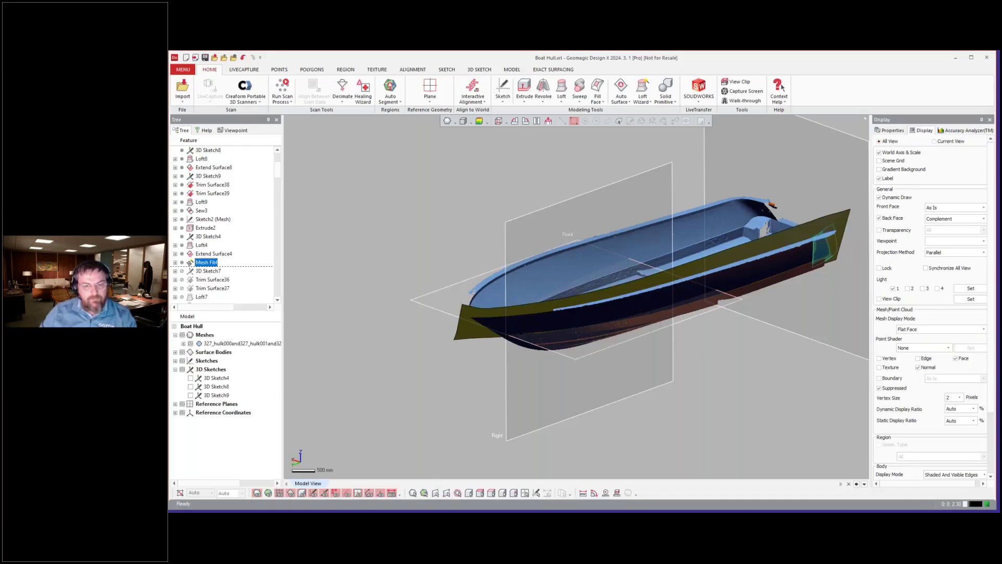
right_click_drag(781, 363, 669, 344)
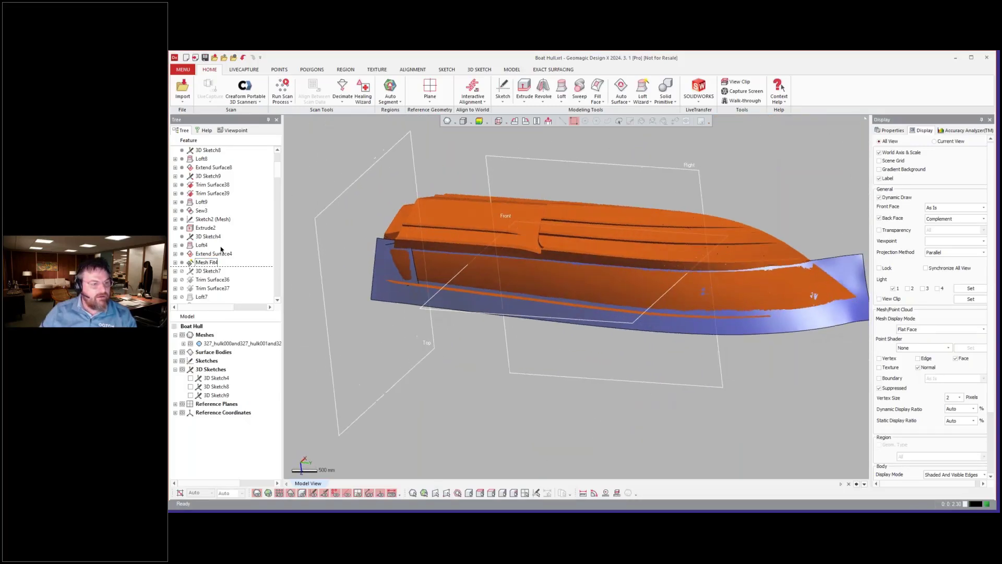
- Roll the feature history back to Loft4
left_click(202, 246)
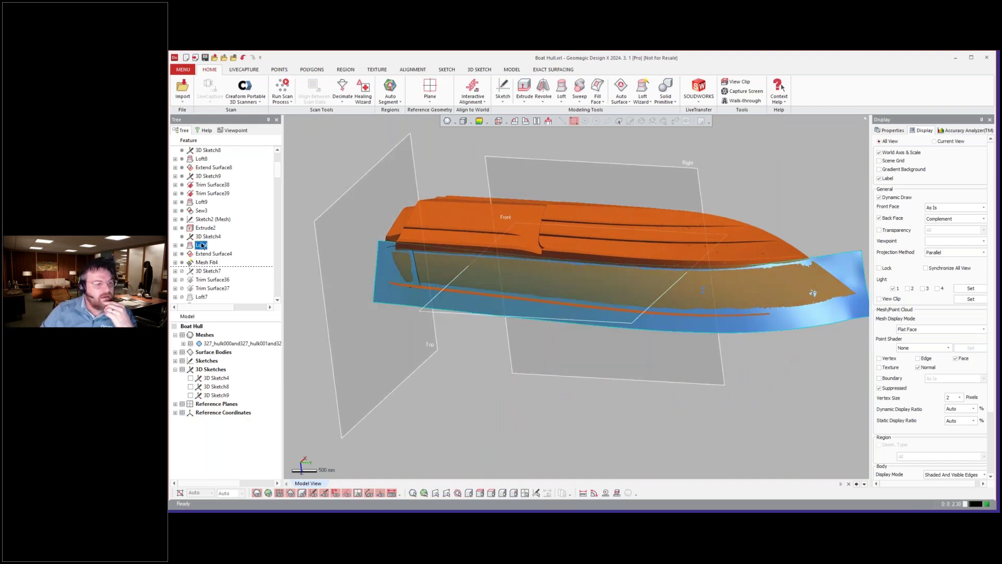
right_click(202, 245)
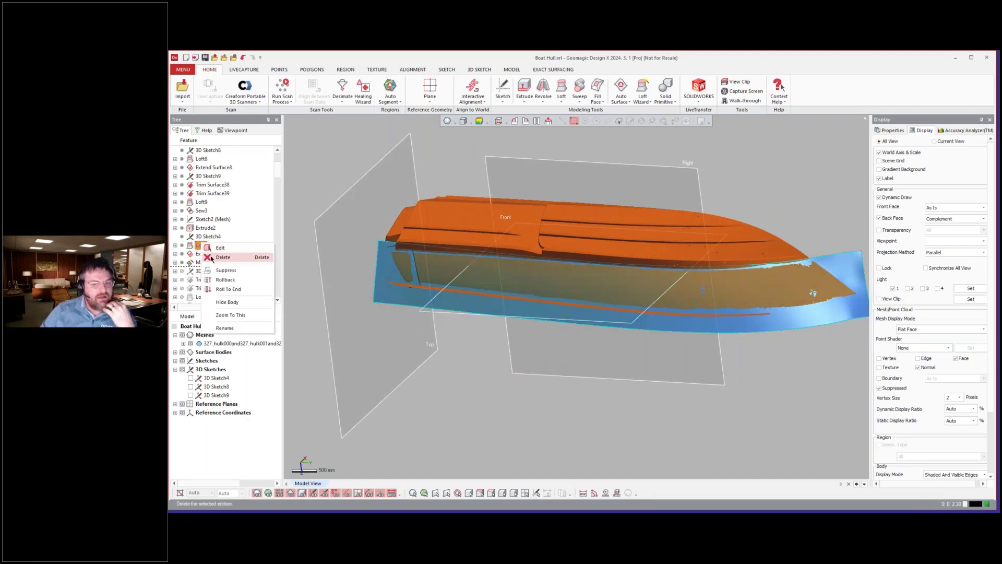
left_click(226, 270)
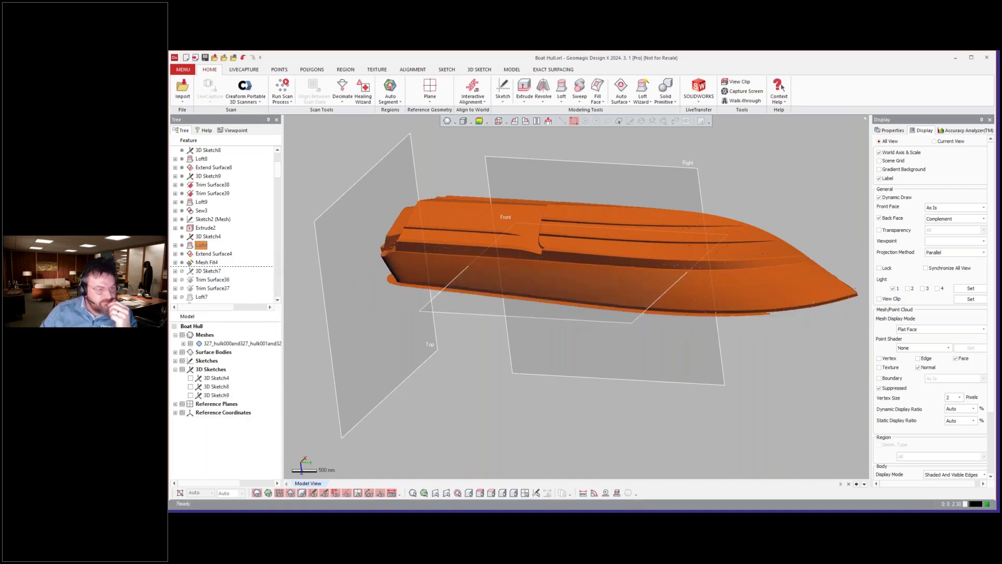
right_click(204, 248)
left_click(226, 270)
- Display 3D Sketch4 and examine how its curves and the Loft4 surface follow the scanned hull side
left_click(540, 368)
right_click_drag(438, 360, 420, 346)
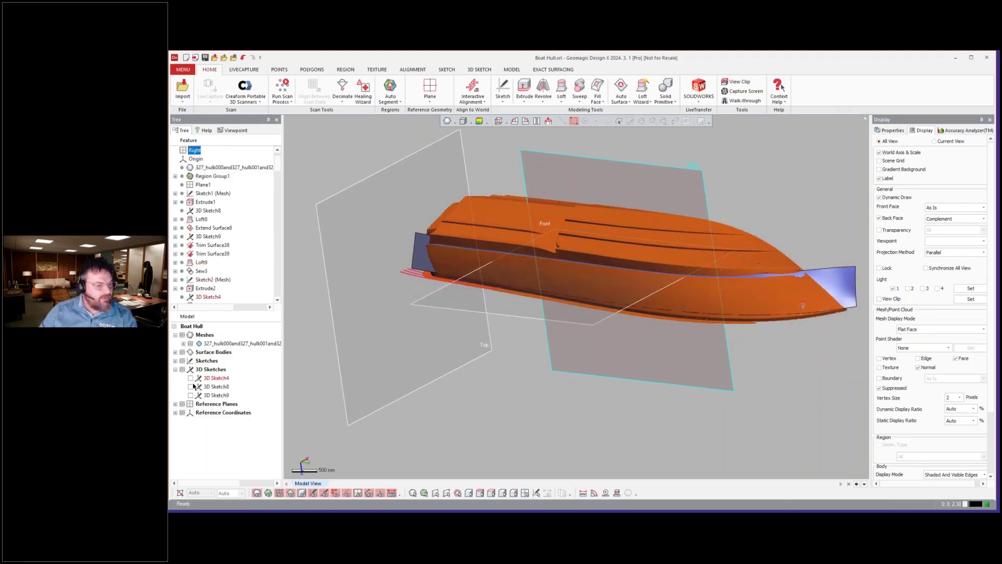
mouse_move(470, 360)
right_mouse_down()
mouse_move(355, 347)
mouse_move(342, 355)
mouse_move(366, 380)
mouse_move(459, 359)
right_mouse_up()
scroll(677, 278, "down", 2)
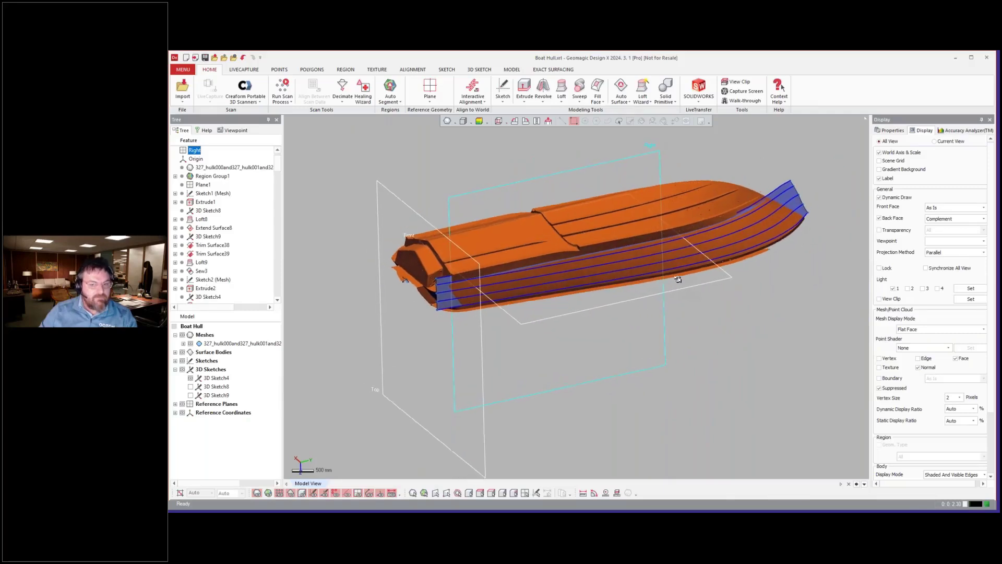
scroll(468, 284, "up", 3)
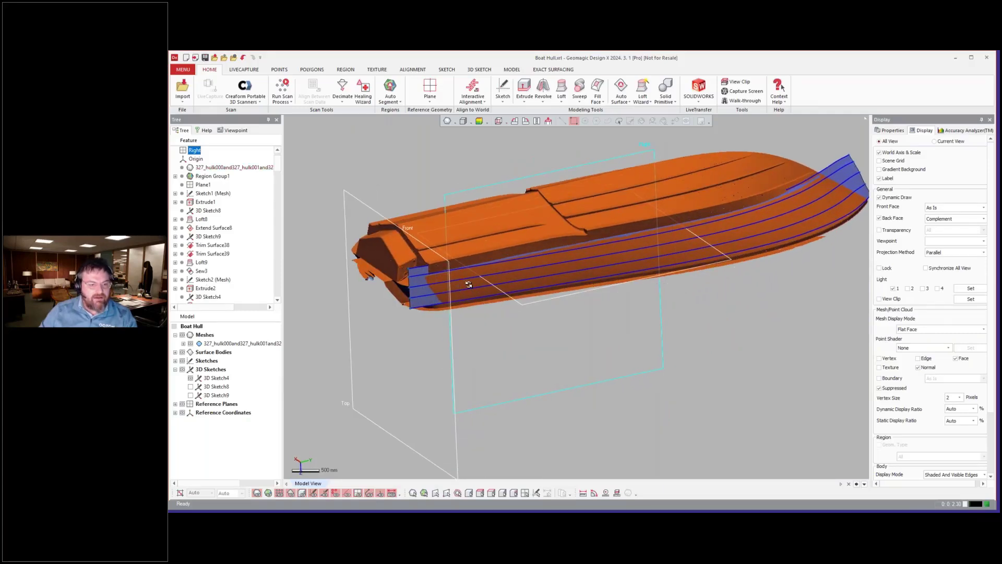
right_click_drag(467, 284, 470, 285)
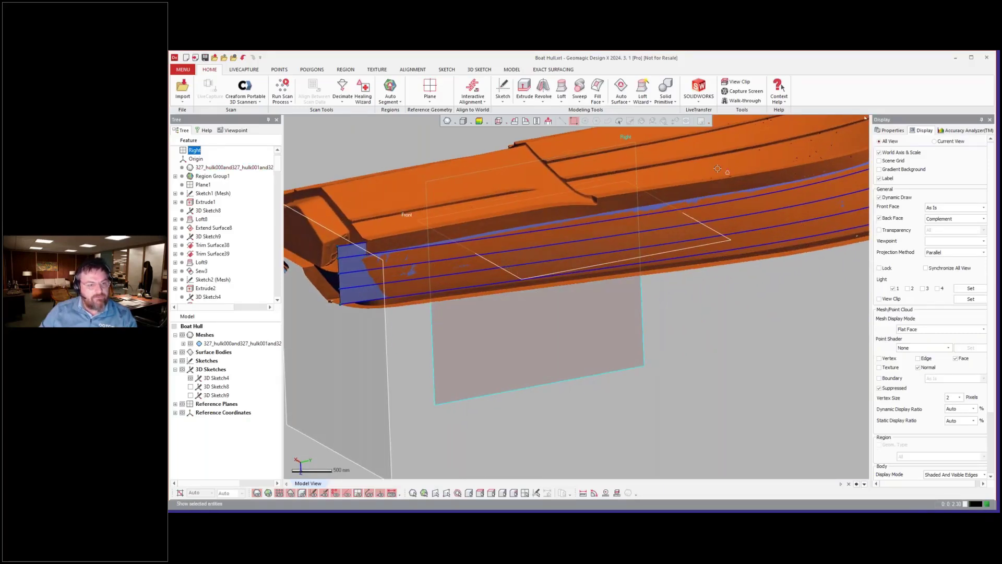
scroll(510, 260, "down", 2)
right_click_drag(510, 259, 436, 256)
mouse_move(523, 236)
right_mouse_down()
mouse_move(532, 287)
mouse_move(565, 310)
mouse_move(552, 316)
right_mouse_up()
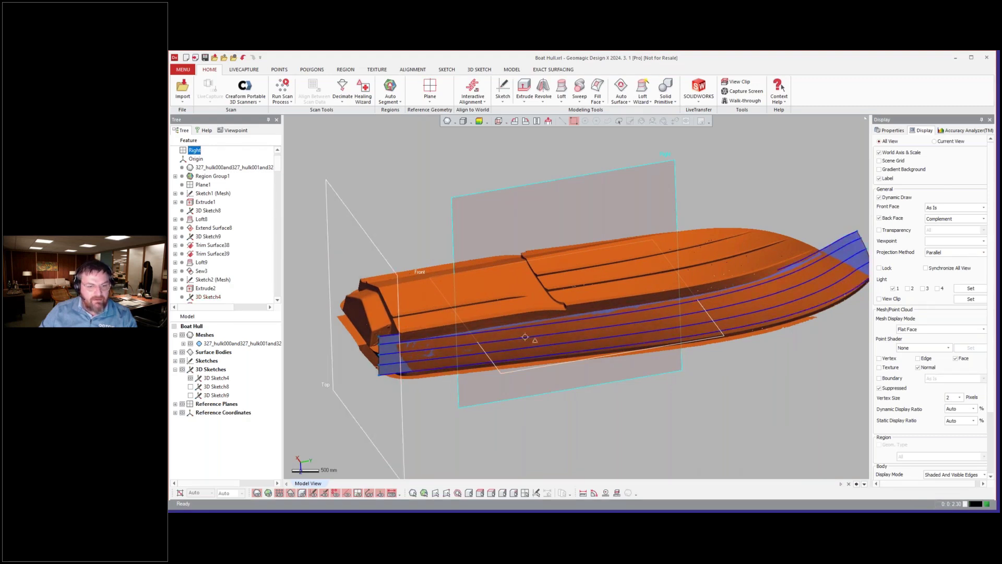
- Clear the plane selection and examine how far the Loft4 surface reaches past the hull's bow and stern
scroll(649, 317, "down", 1)
right_click_drag(808, 253, 799, 255)
left_click(783, 217)
mouse_move(783, 217)
right_mouse_down()
mouse_move(792, 216)
mouse_move(783, 214)
right_mouse_up()
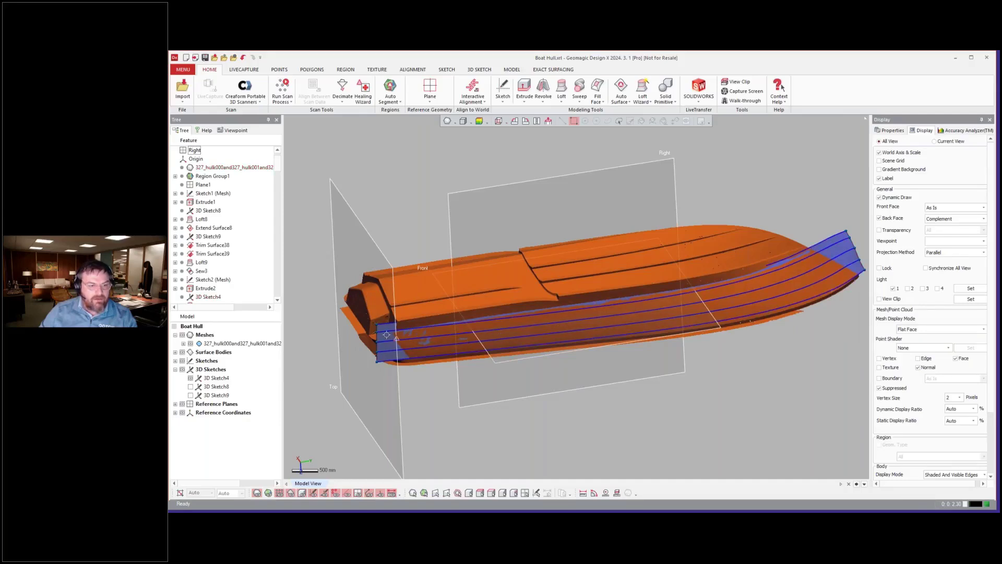
right_click_drag(394, 308, 407, 307)
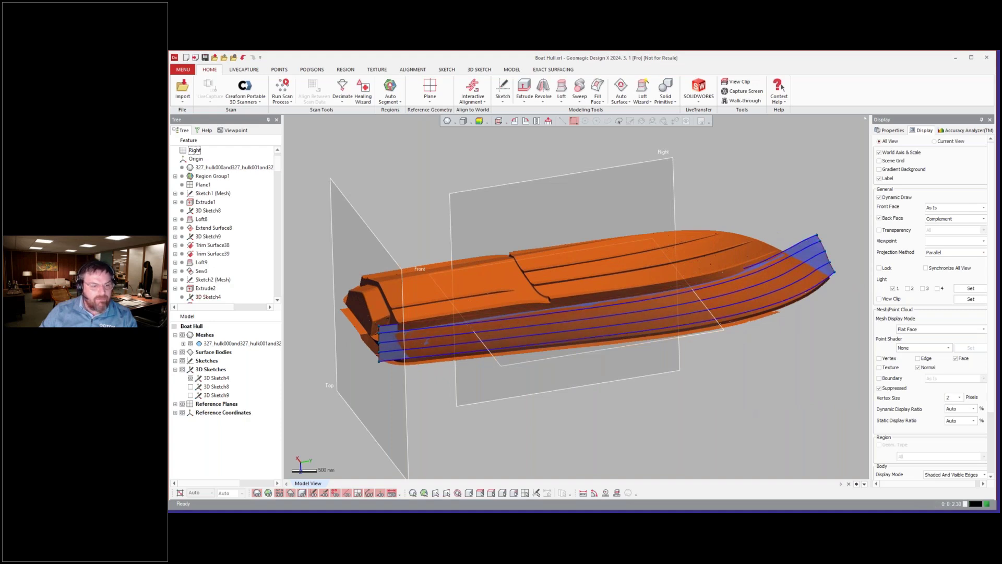
right_click_drag(735, 361, 731, 357)
- Roll the feature history forward through Mesh Fit4, and on through Loft7
scroll(239, 270, "down", 3)
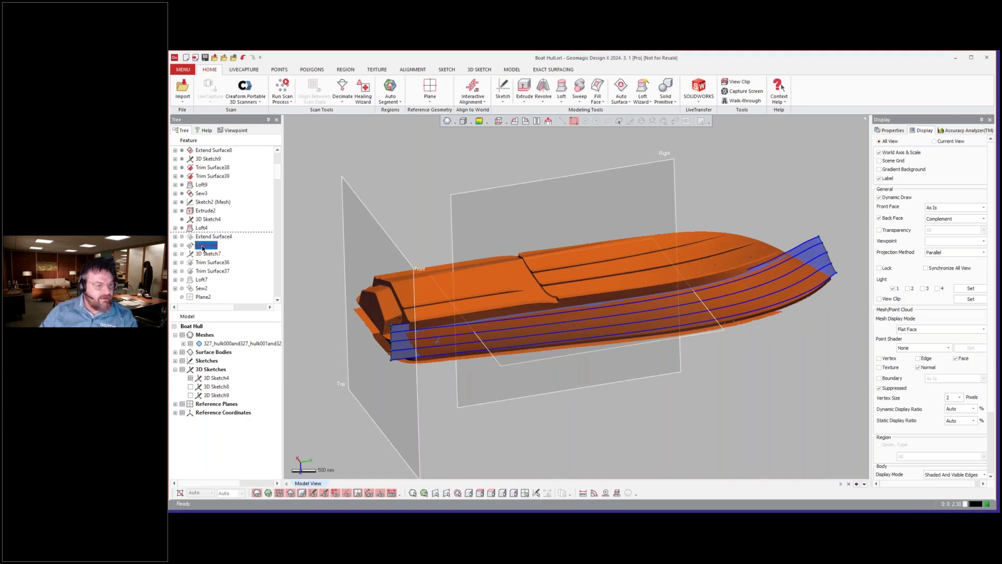
right_click(203, 246)
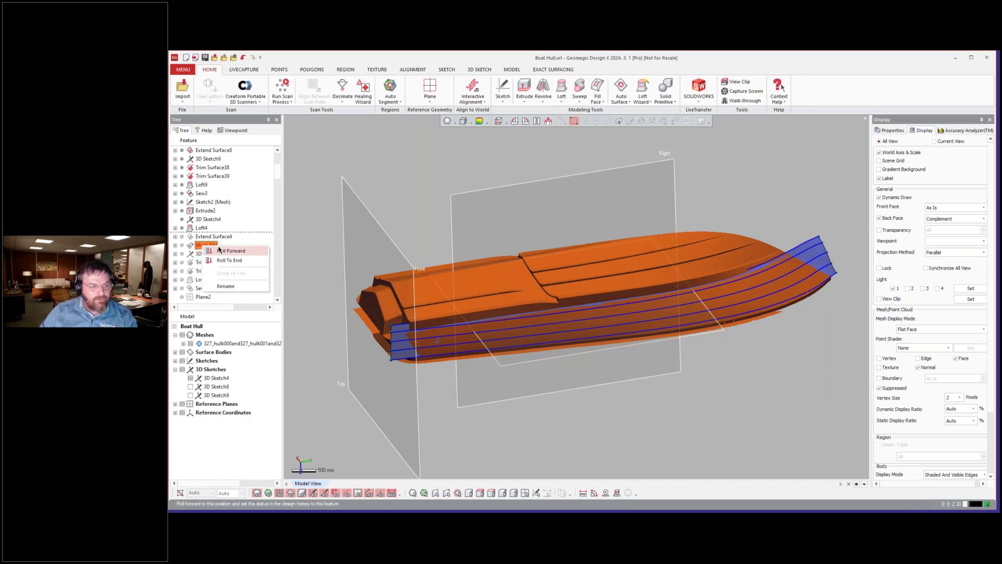
left_click(224, 250)
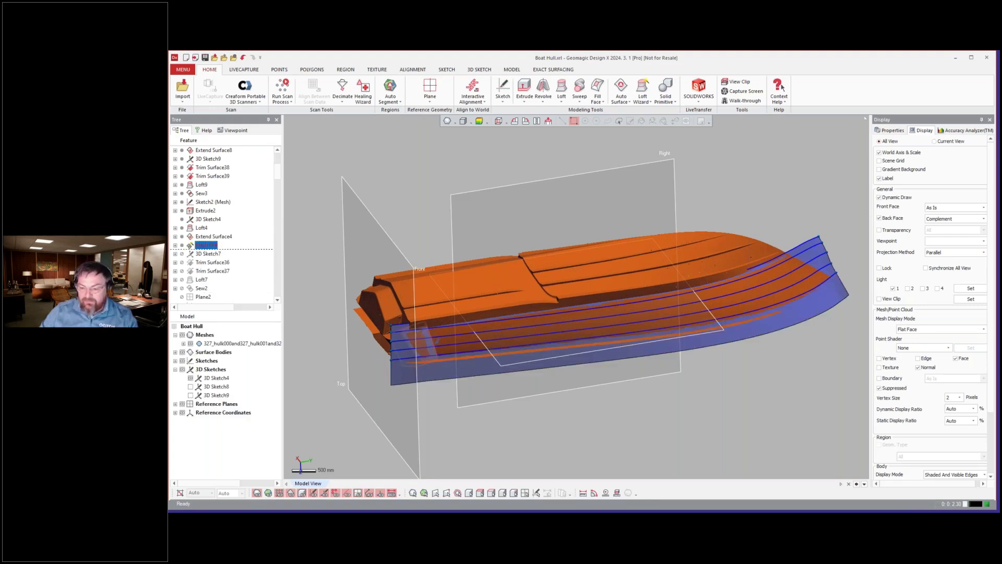
left_click(200, 281)
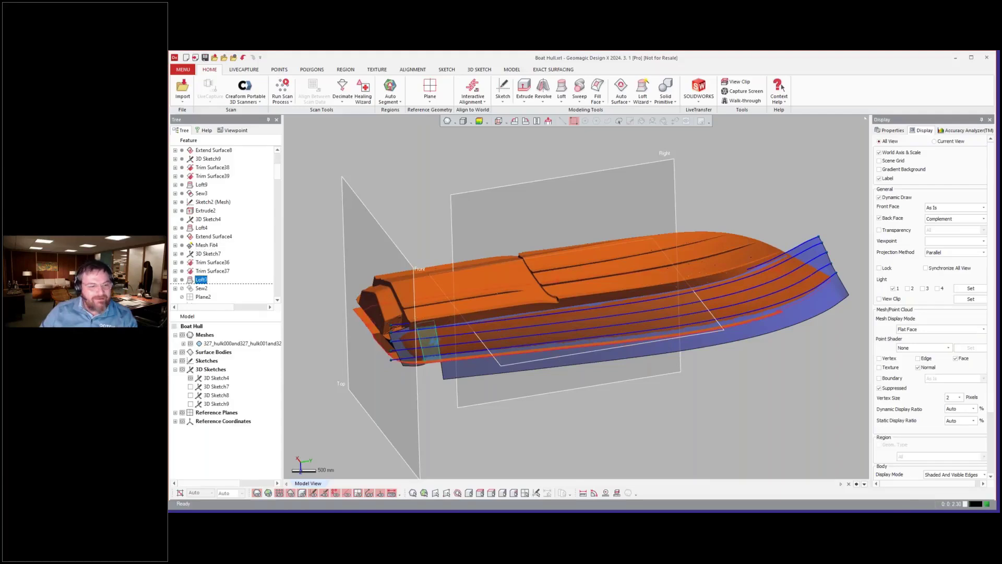
right_click_drag(613, 422, 619, 421)
- Roll the feature history forward through Loft5 and inspect the lofted strip along the hull's side
scroll(228, 237, "down", 3)
left_click(201, 254)
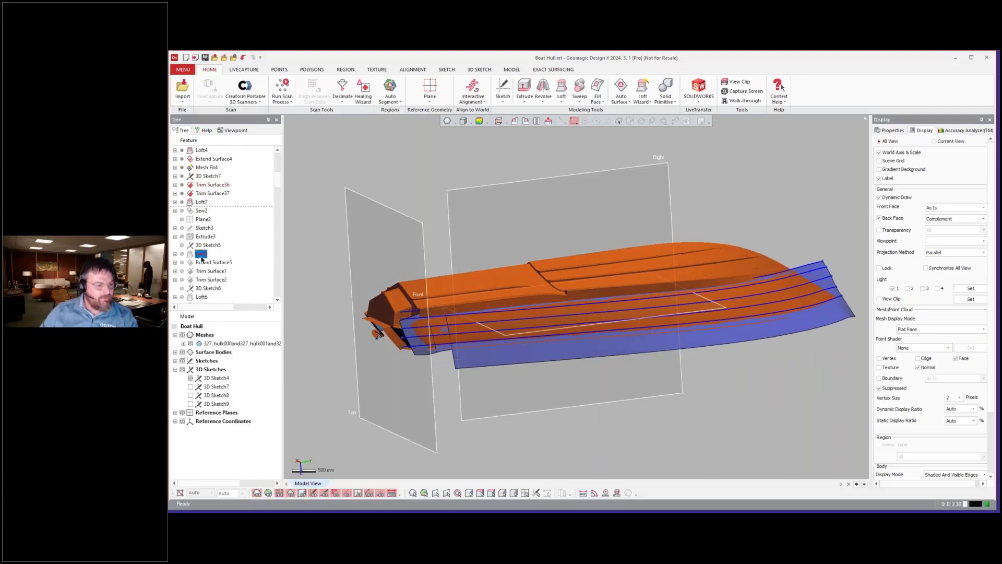
right_click(202, 259)
left_click(215, 264)
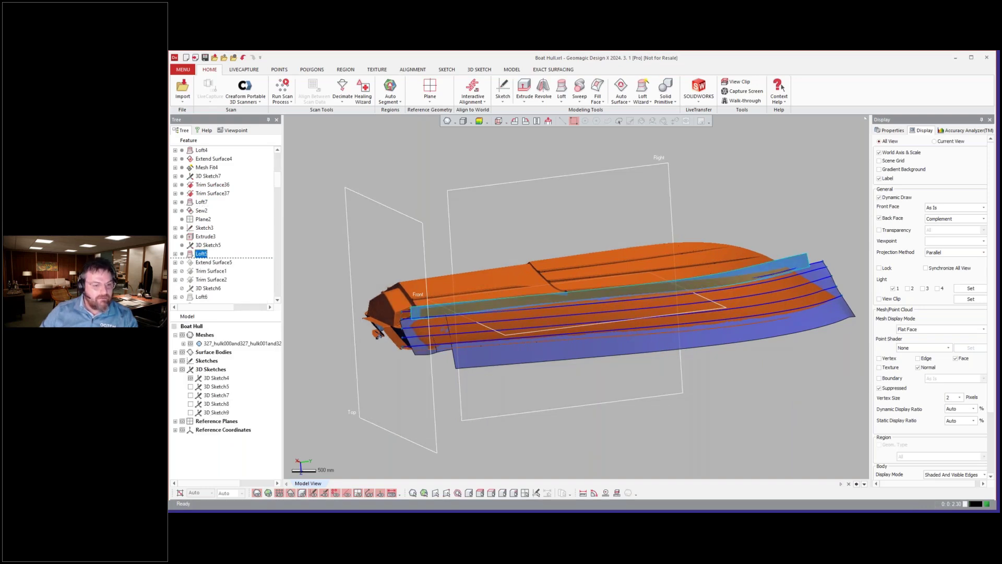
right_click_drag(600, 335, 688, 342)
scroll(693, 342, "up", 2)
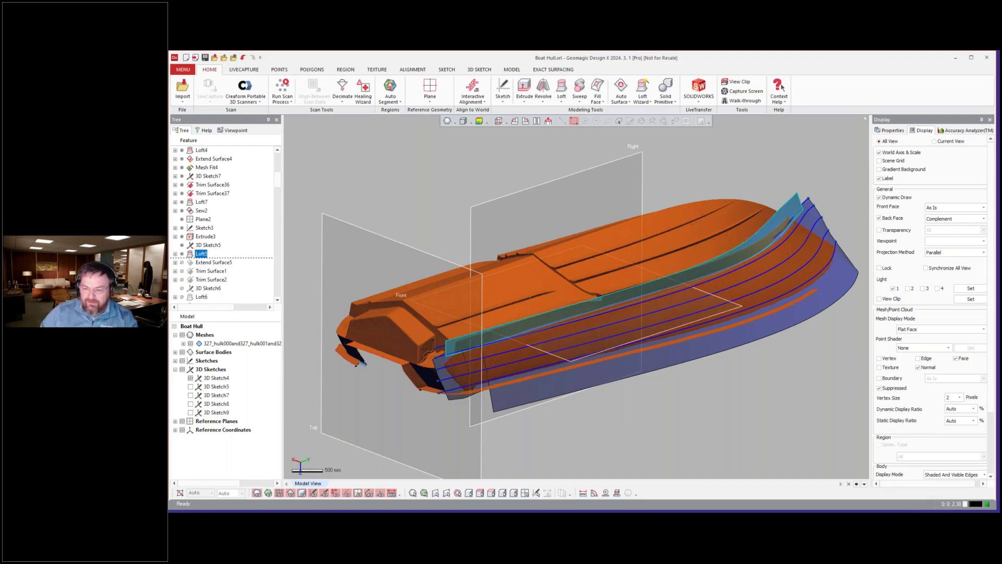
right_click_drag(574, 313, 569, 296)
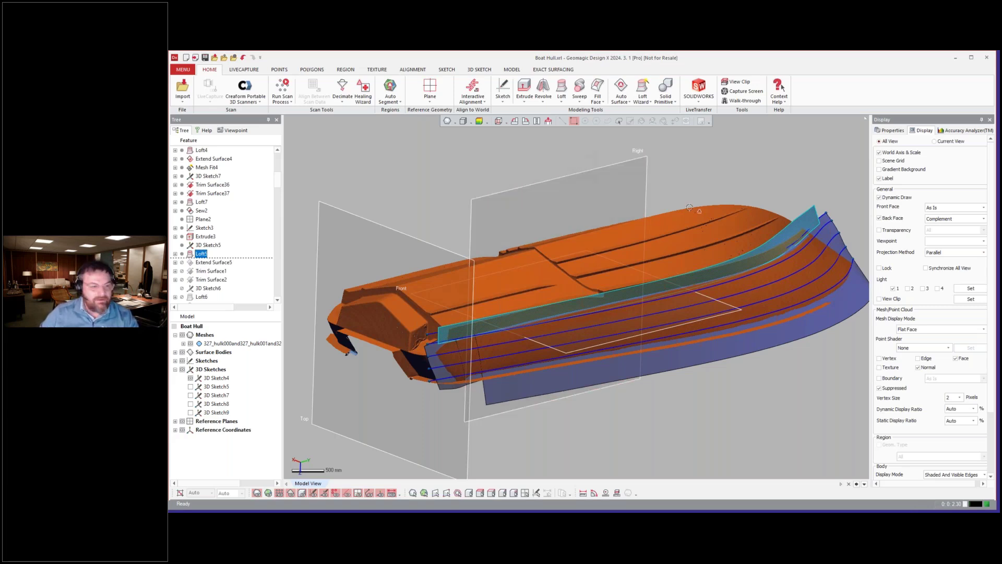
right_click_drag(296, 202, 340, 190)
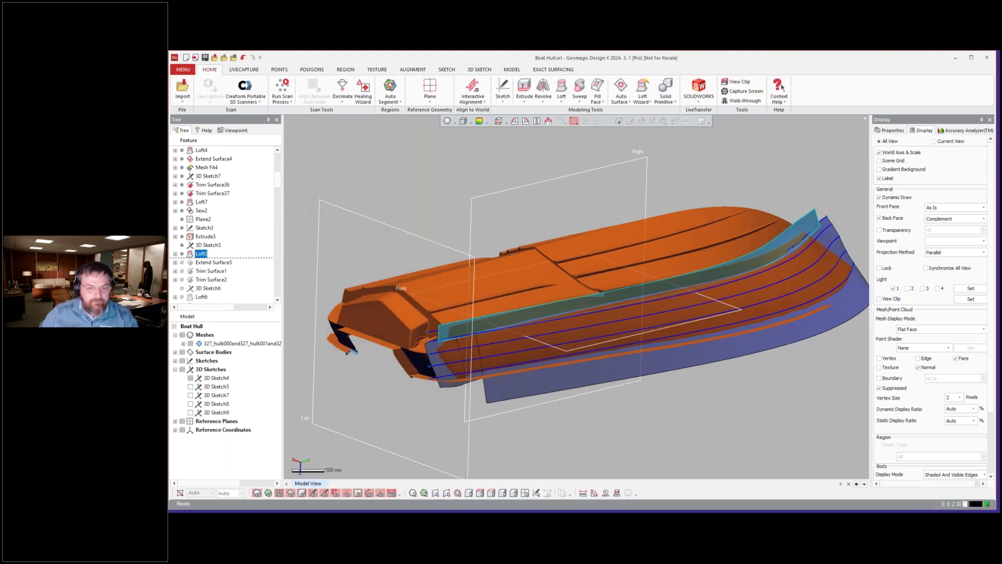
- Hide the scan mesh and roll the feature history forward through Trim Surface2
key("ctrl+1")
left_click(757, 425)
mouse_move(757, 425)
right_mouse_down()
mouse_move(785, 418)
mouse_move(762, 422)
right_mouse_up()
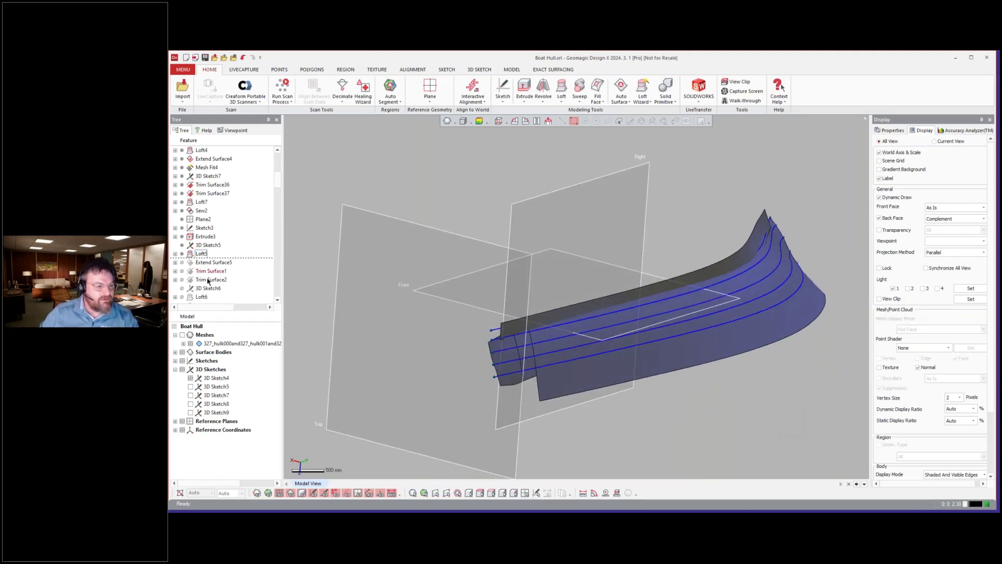
right_click(207, 280)
left_click(221, 285)
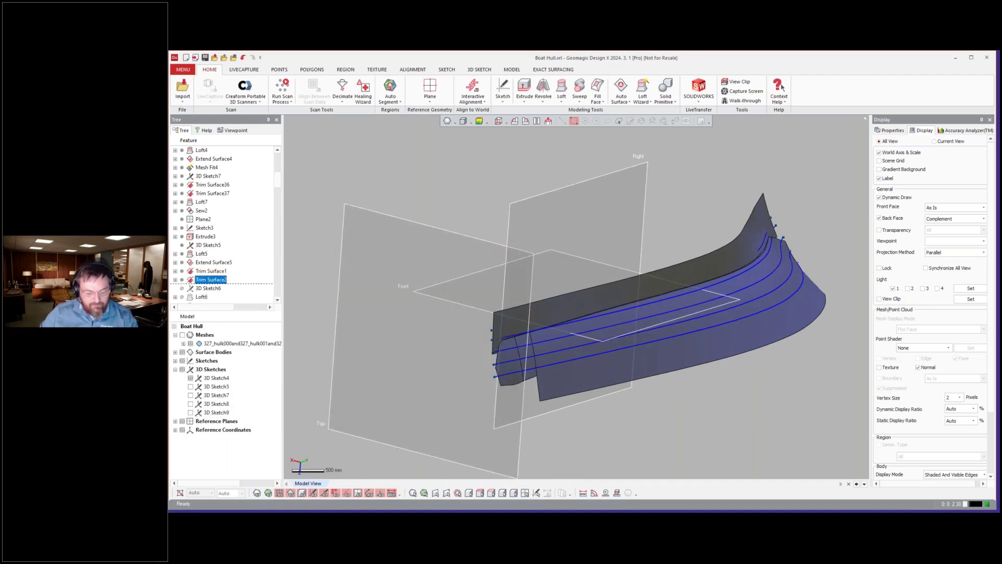
- Compare the trimmed surfaces near the stern with the scan mesh shown, and view them with the mesh and 3D Sketch4 hidden
key("ctrl+1")
right_click_drag(704, 336, 563, 324)
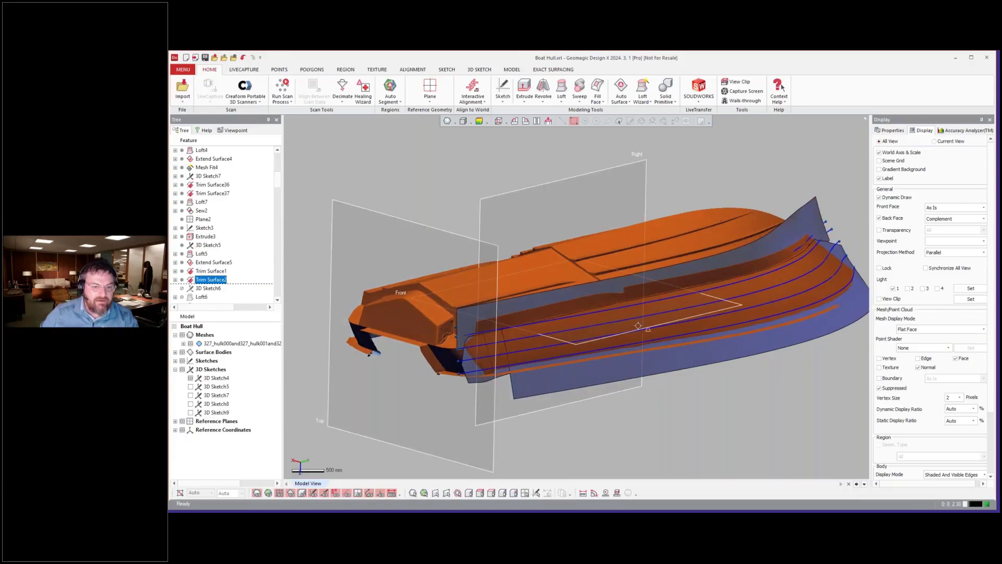
mouse_move(638, 325)
right_mouse_down()
mouse_move(626, 325)
mouse_move(651, 326)
mouse_move(646, 340)
mouse_move(606, 337)
right_mouse_up()
scroll(588, 322, "up", 3)
right_click_drag(501, 361, 520, 369)
key("ctrl+1")
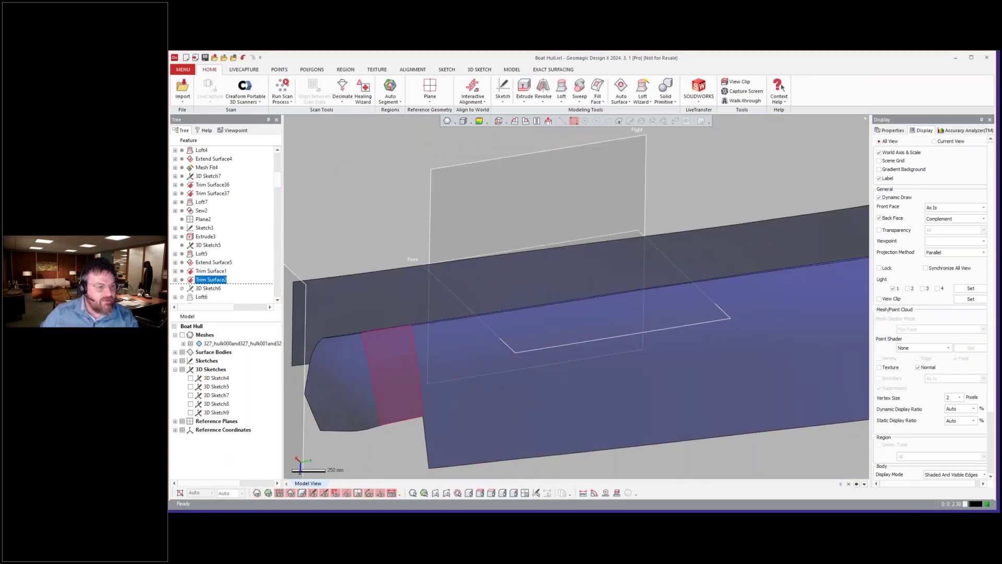
- Redisplay the scan mesh, roll the feature history forward through Extrude4, and inspect the new surfaces on the hull bottom
key("ctrl+1")
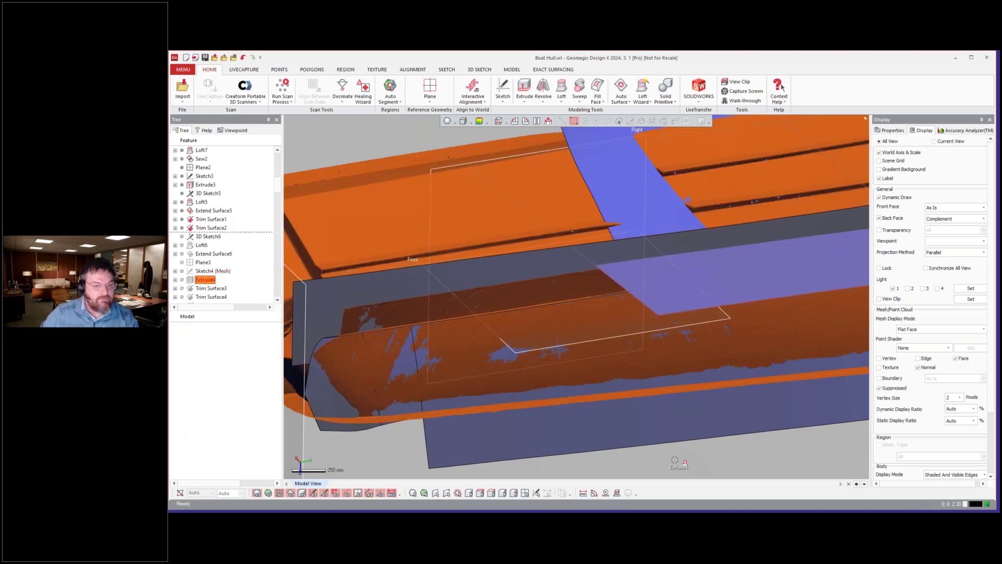
scroll(640, 365, "down", 5)
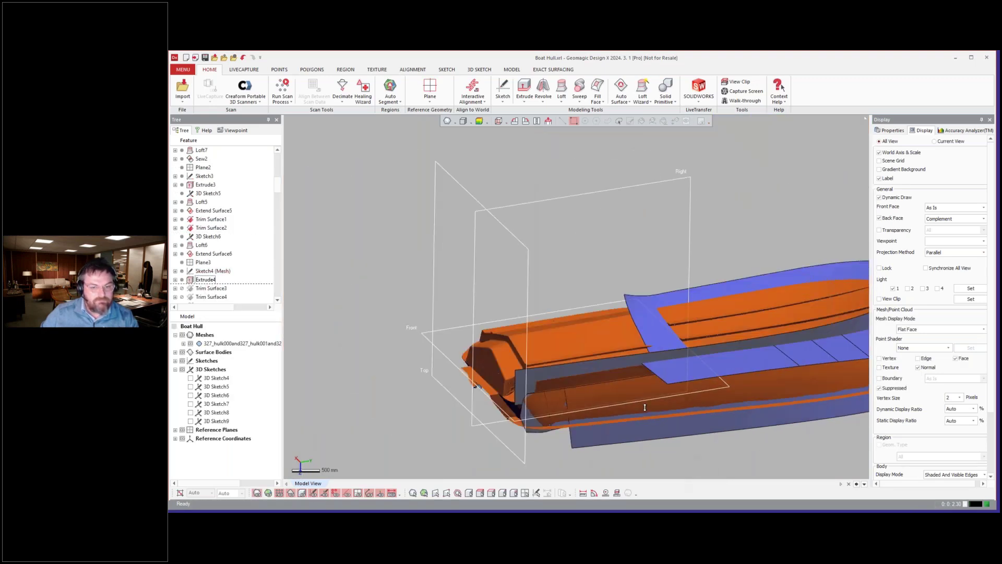
scroll(676, 286, "up", 5)
right_click_drag(548, 334, 550, 229)
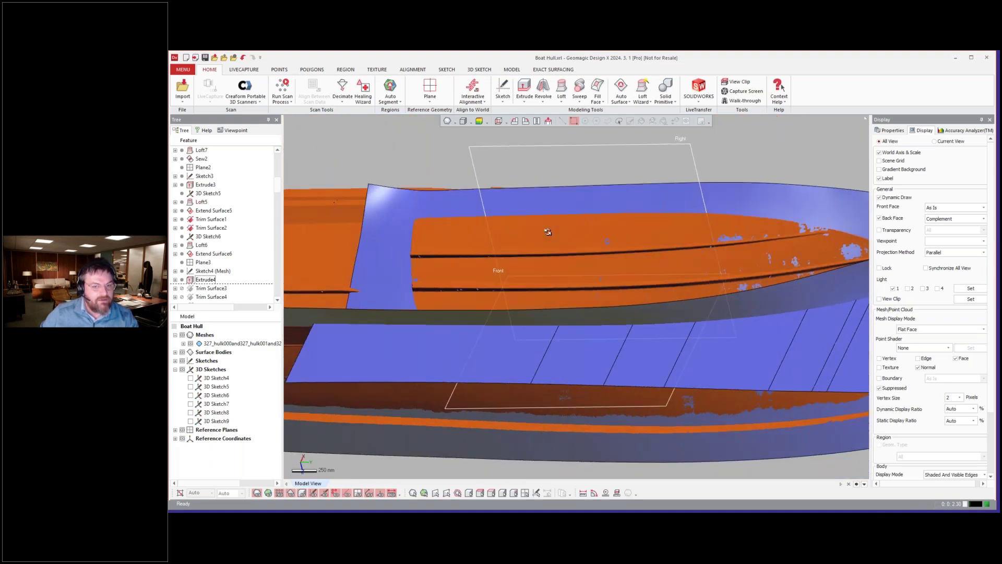
right_click_drag(547, 232, 479, 251)
- Roll the feature history forward through Trim Surface6 and inspect the trimmed step surfaces on the hull bottom
scroll(206, 251, "down", 3)
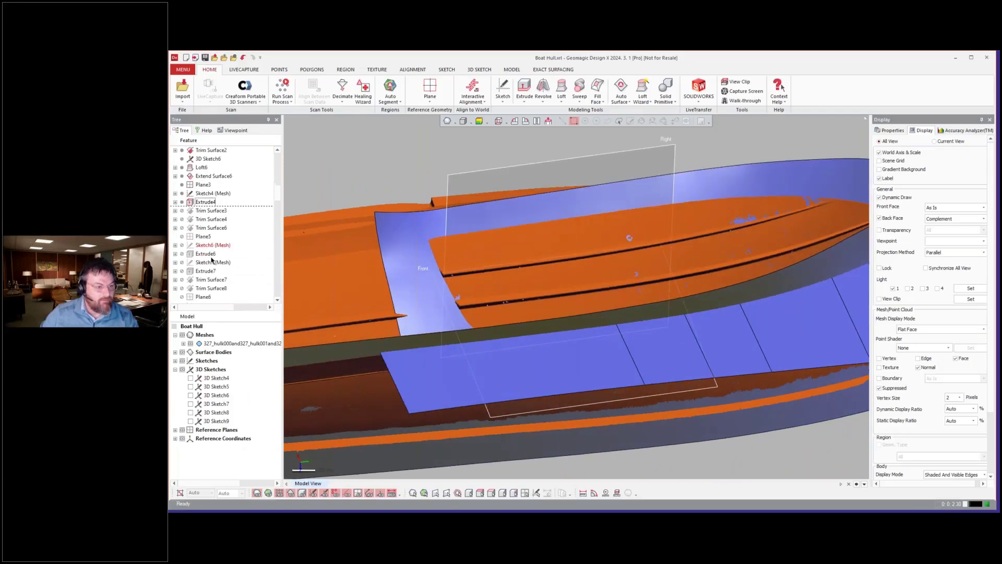
right_click(196, 227)
left_click(203, 232)
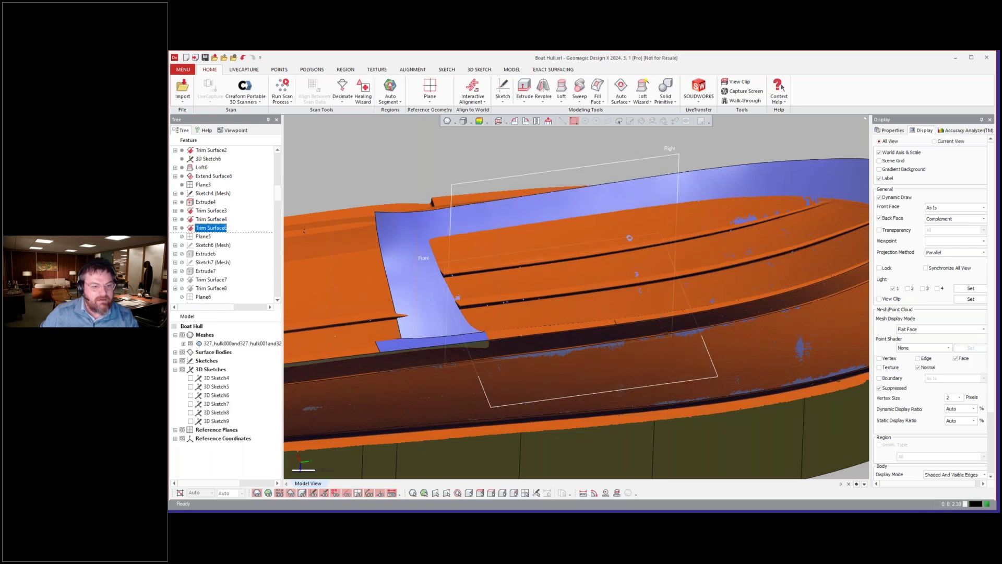
right_click_drag(603, 292, 548, 308)
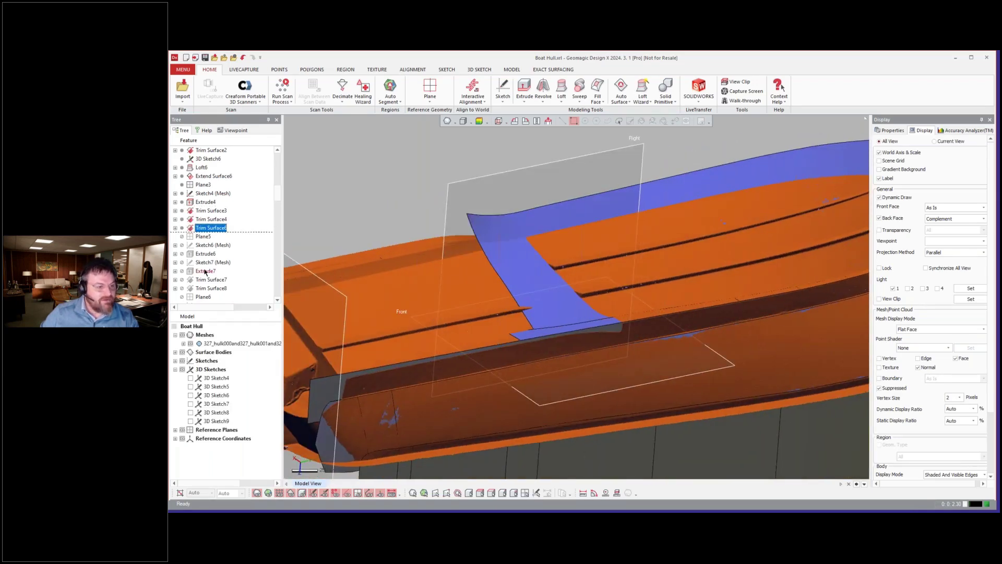
- Roll the feature history forward through Extrude7
right_click(206, 272)
left_click(211, 275)
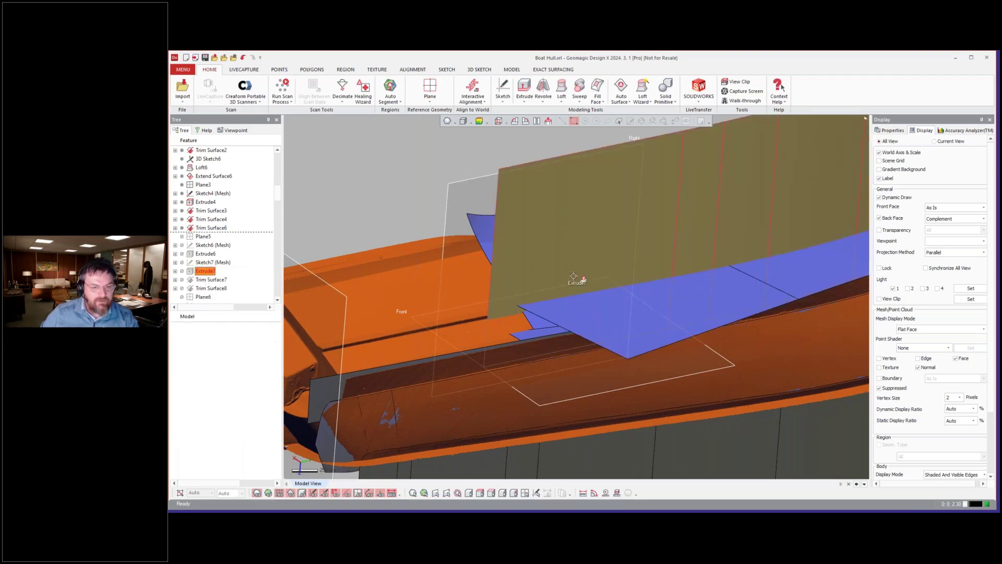
left_click(632, 348)
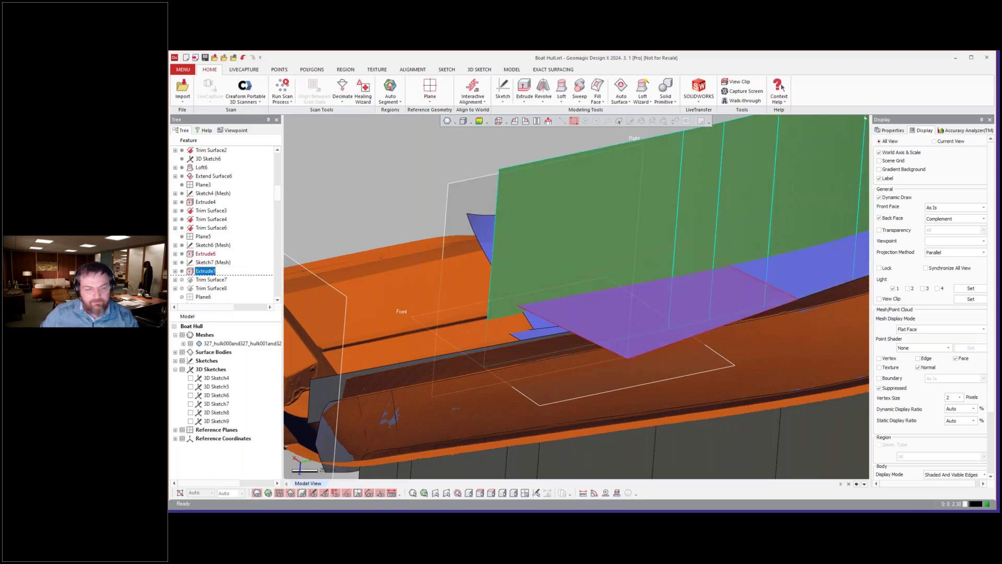
- Roll the feature history forward through Trim Surface8 and view the trimmed strake surfaces on the hull bottom
scroll(509, 313, "down", 2)
right_click_drag(509, 313, 624, 338)
scroll(624, 338, "up", 1)
left_click(211, 288)
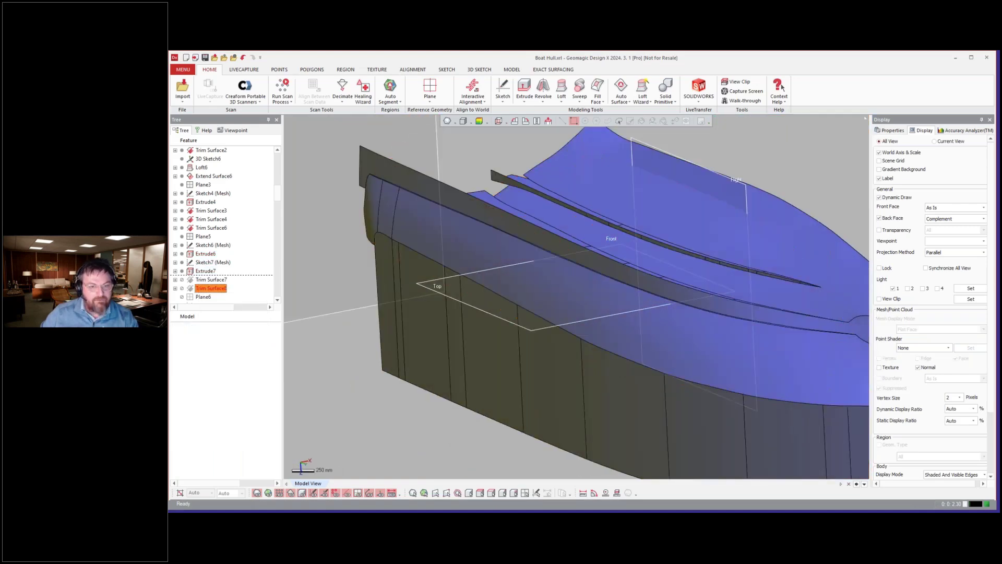
right_click_drag(625, 339, 469, 313)
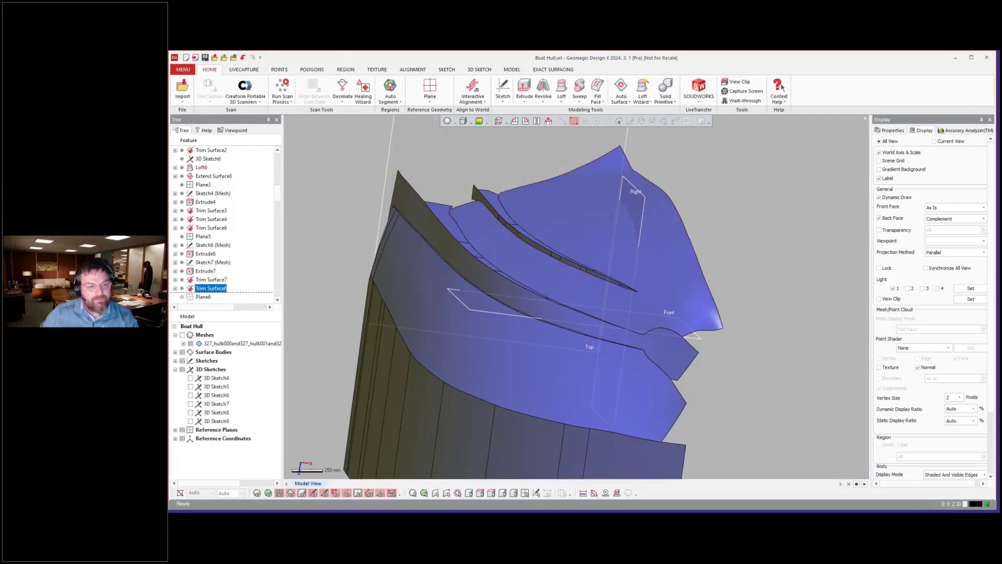
- Inspect the trimmed strake surfaces up close along the hull bottom with the scan mesh shown and hidden
scroll(529, 247, "up", 6)
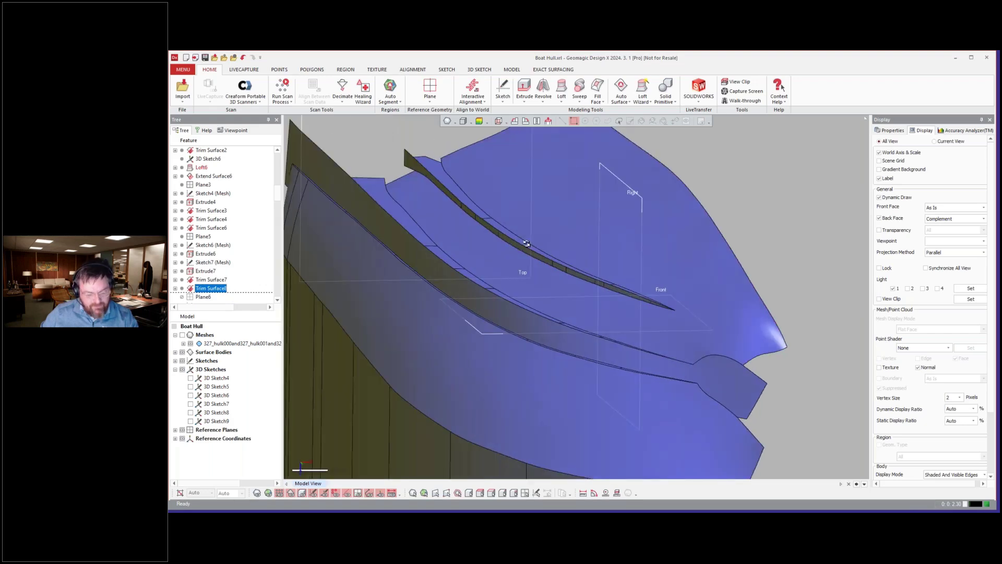
right_click_drag(529, 247, 534, 247)
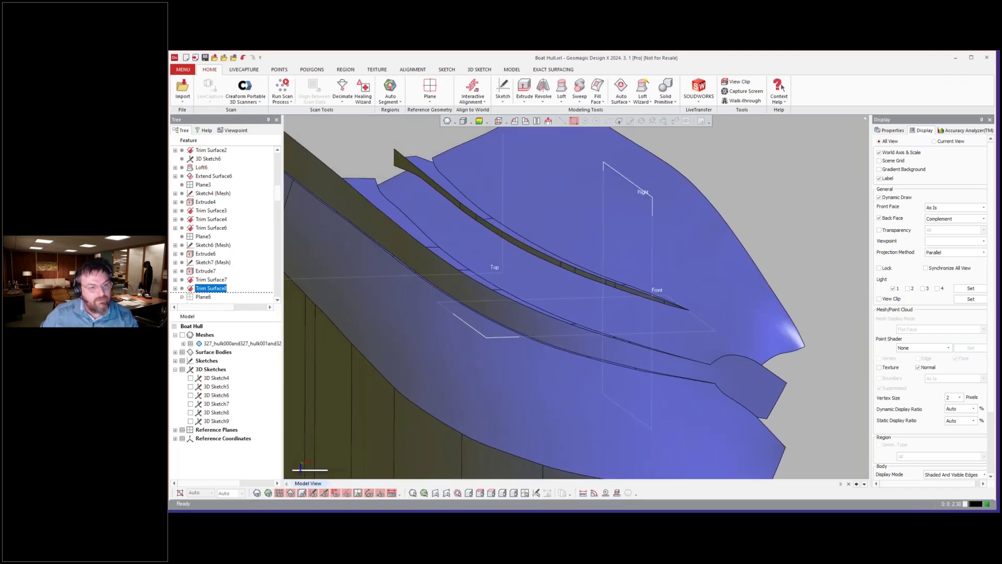
key("ctrl+1")
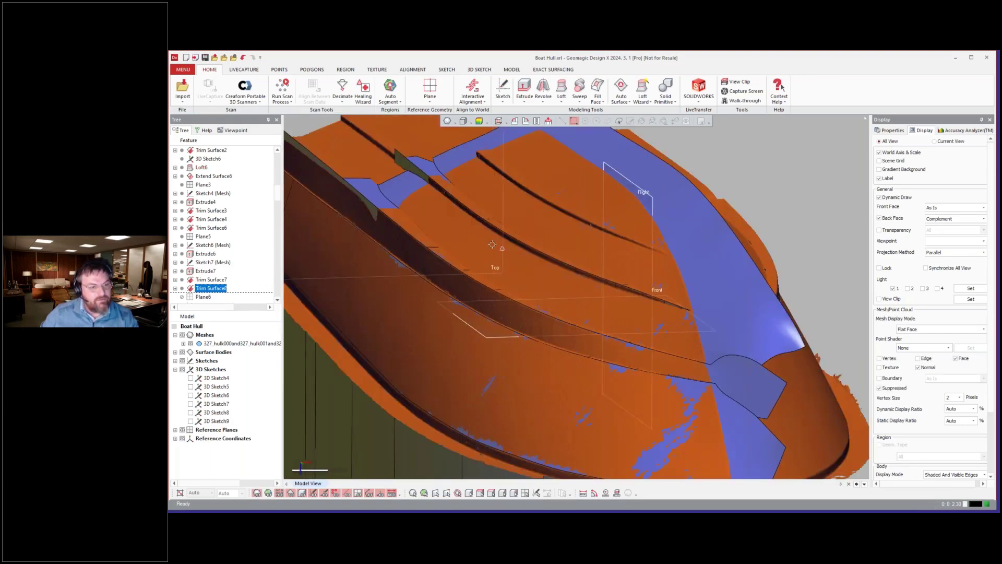
key("ctrl+1")
right_click_drag(492, 244, 472, 246)
scroll(472, 246, "down", 2)
- Roll the feature history forward through Surface Plane1
scroll(219, 234, "down", 6)
right_click(207, 219)
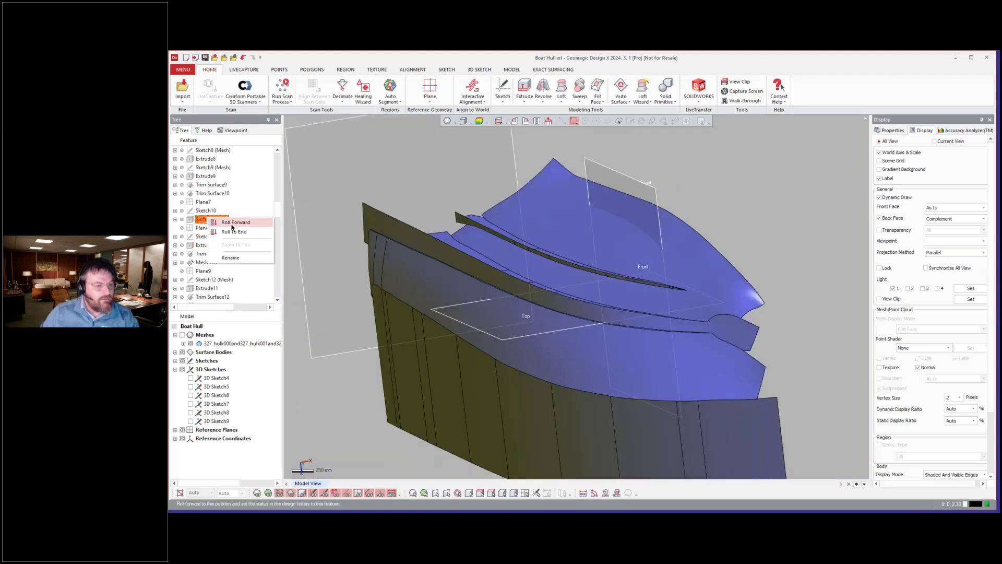
left_click(232, 223)
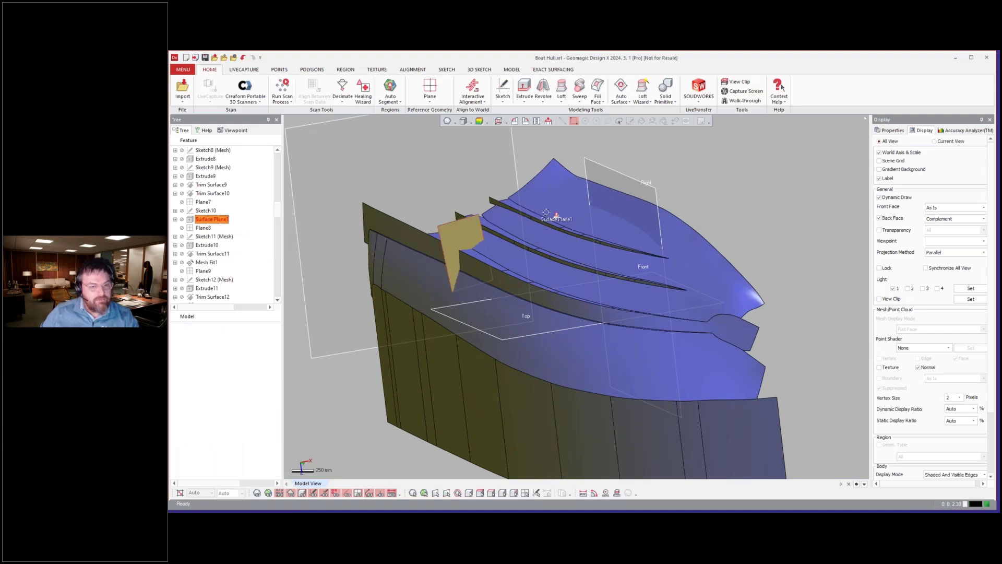
right_click_drag(547, 214, 555, 215)
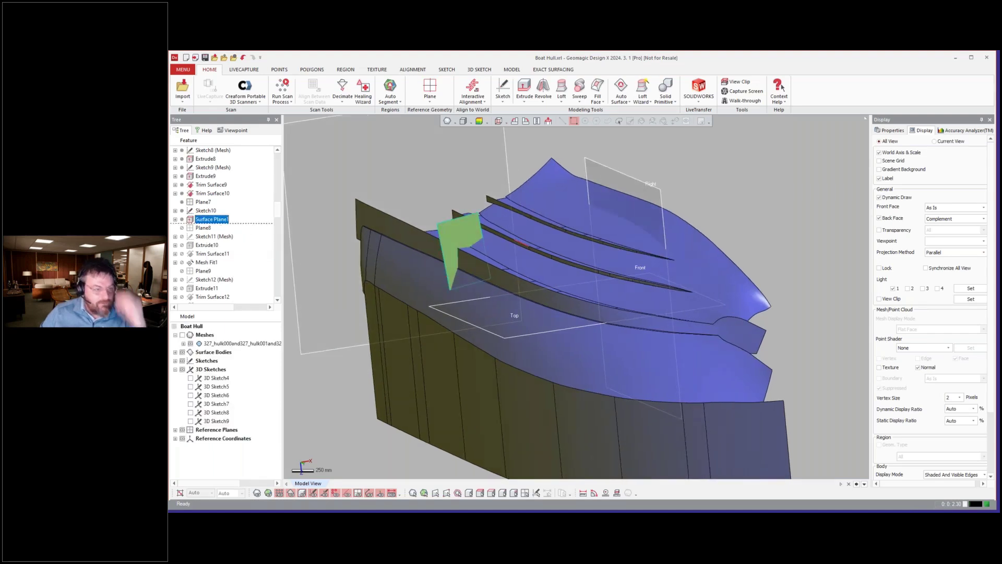
- Roll the feature history forward through Trim Surface12 and view the surfaces added at the transverse step and stern
left_click(209, 245)
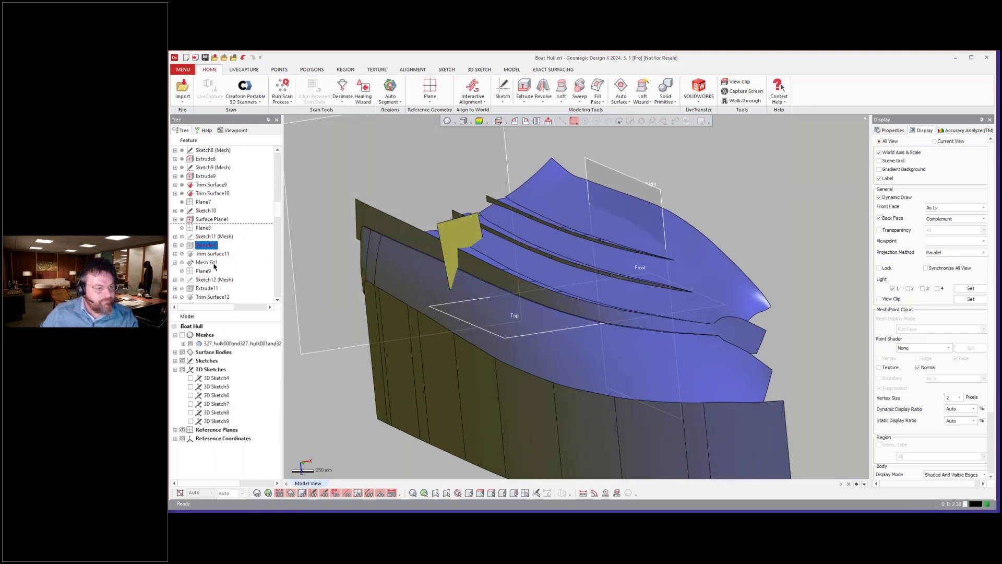
left_click(211, 297)
right_click(211, 297)
left_click(234, 301)
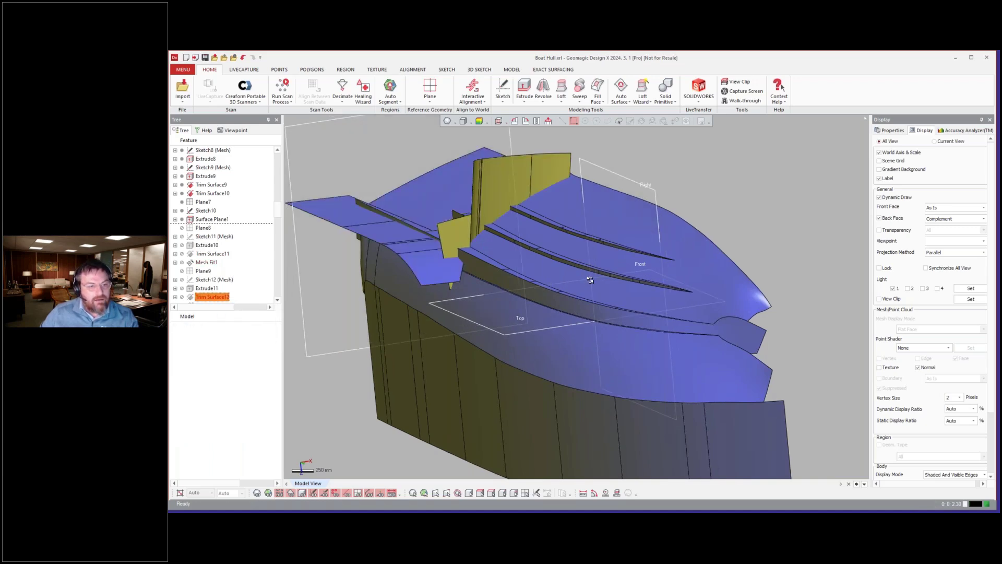
mouse_move(585, 275)
right_mouse_down()
mouse_move(444, 225)
mouse_move(583, 278)
right_mouse_up()
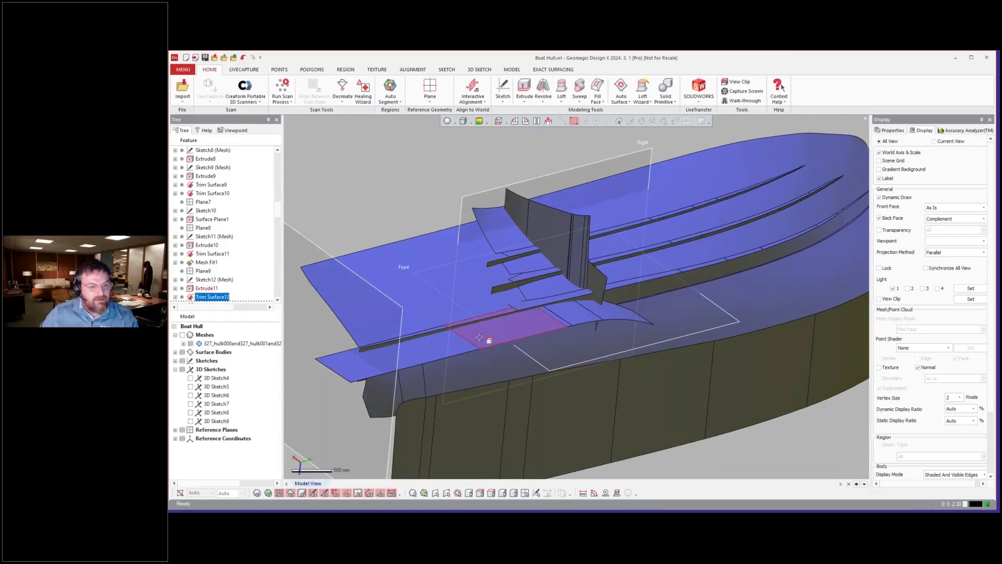
- Compare the surfaces around the transverse hull step with the scan mesh, viewing the mesh with the surface bodies hidden and shown
right_click_drag(398, 315, 473, 345)
scroll(474, 344, "up", 1)
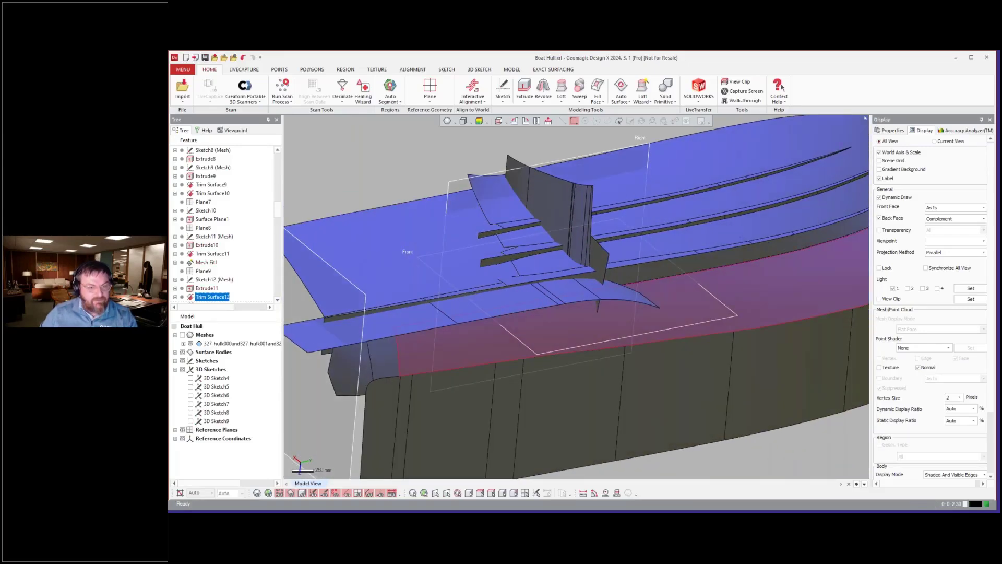
key("ctrl+1")
key("ctrl+4")
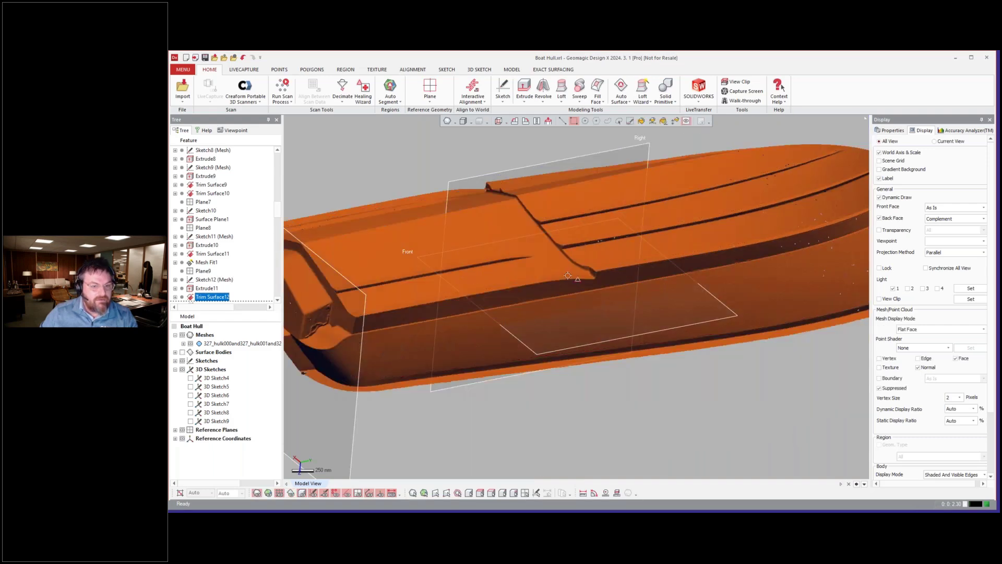
key("ctrl+4")
key("ctrl+4")
right_click_drag(567, 276, 557, 285)
scroll(557, 286, "up", 1)
scroll(418, 271, "up", 3)
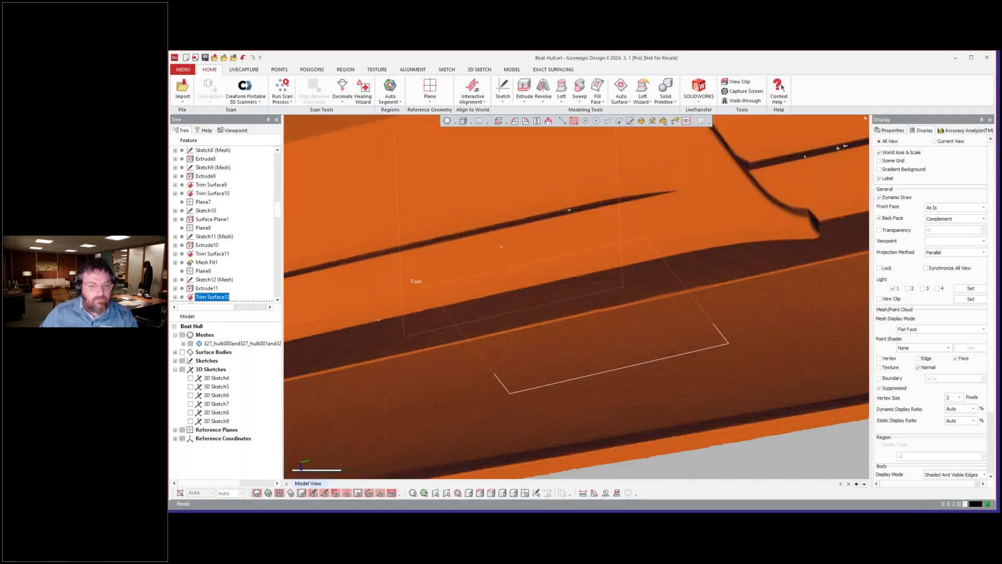
scroll(665, 263, "down", 2)
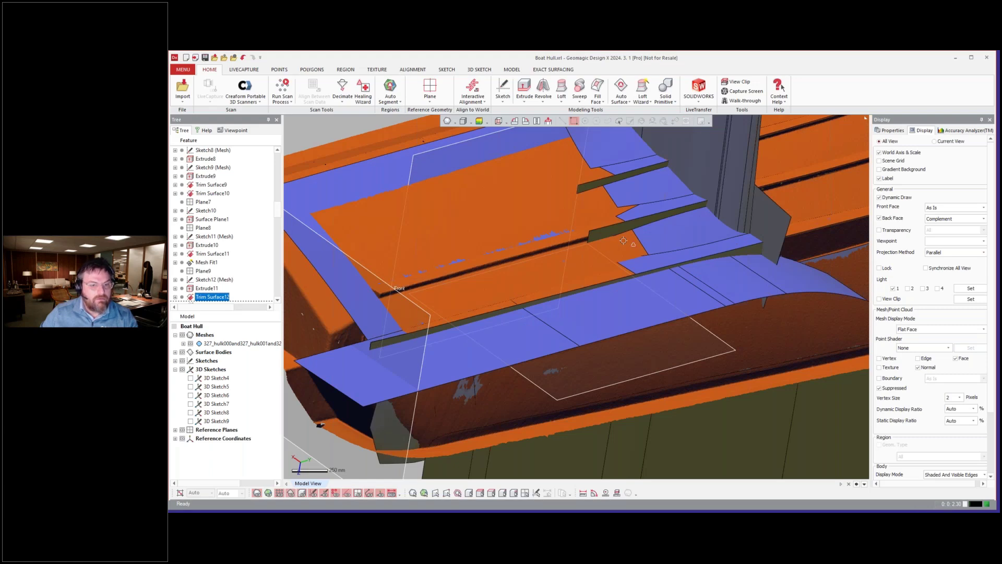
- Hide the surface bodies and roll the feature history forward through Trim Surface16
key("ctrl+4")
key("ctrl+4")
scroll(424, 256, "down", 3)
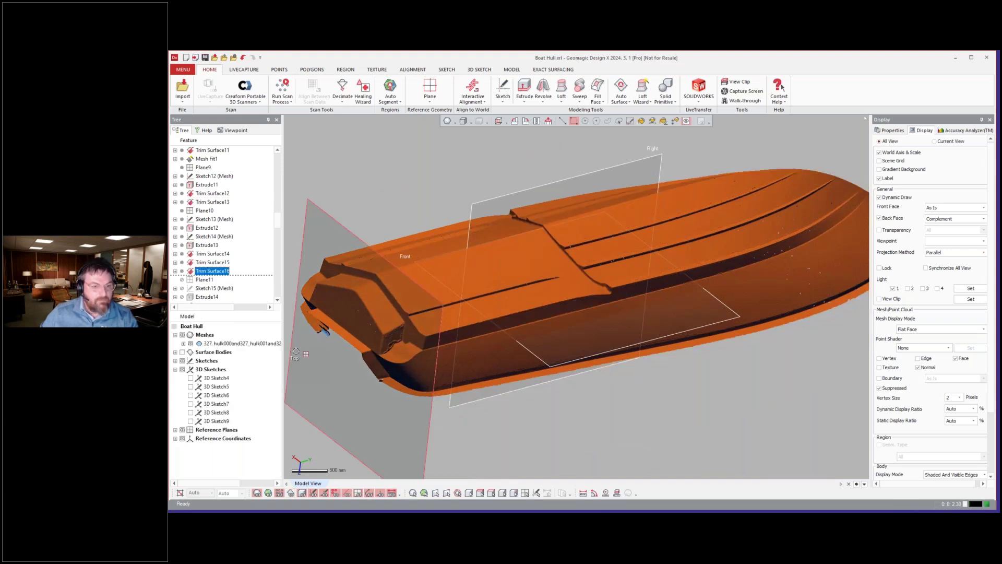
right_click_drag(296, 350, 361, 347)
- Show the Loft9 and Trim Surface16 bodies and inspect the trimmed hull surfaces with the scan mesh hidden
left_click(175, 352)
left_click(191, 360)
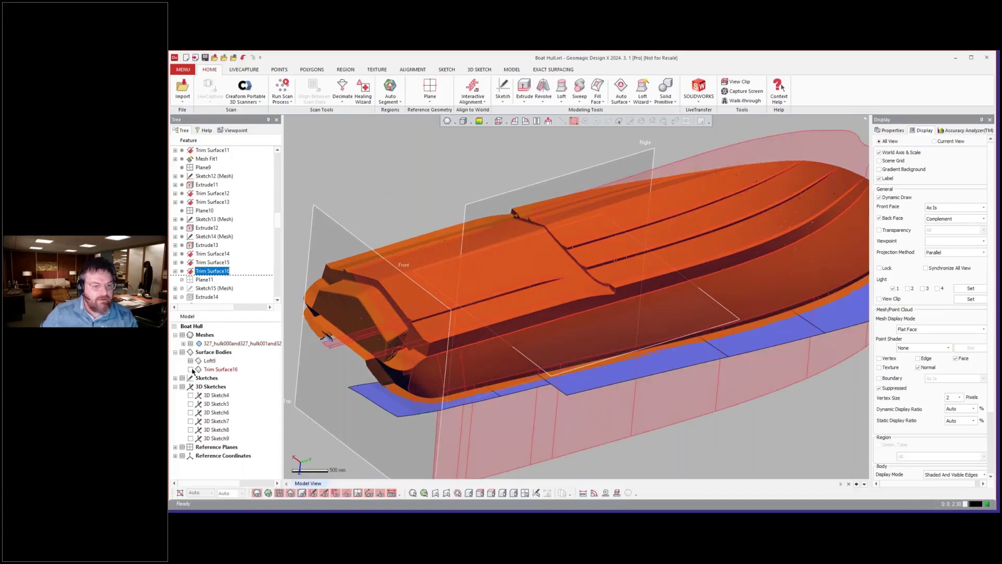
left_click(190, 369)
right_click_drag(366, 365, 405, 365)
key("ctrl+4")
key("ctrl+4")
key("ctrl+1")
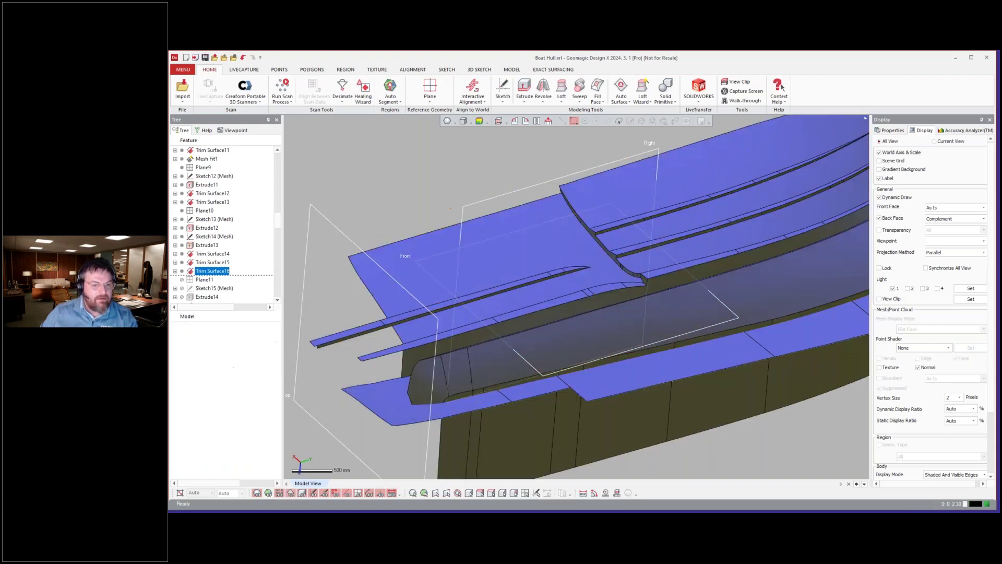
scroll(486, 287, "down", 2)
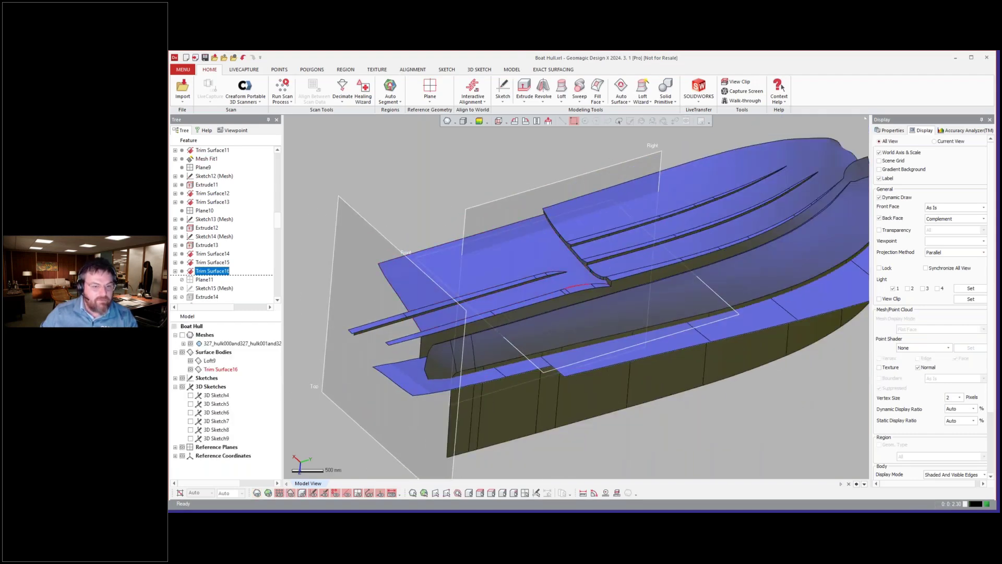
right_click_drag(481, 339, 501, 326)
- Roll the feature history forward through Surface Plane4 and view the planar surfaces at the stern
scroll(201, 261, "down", 4)
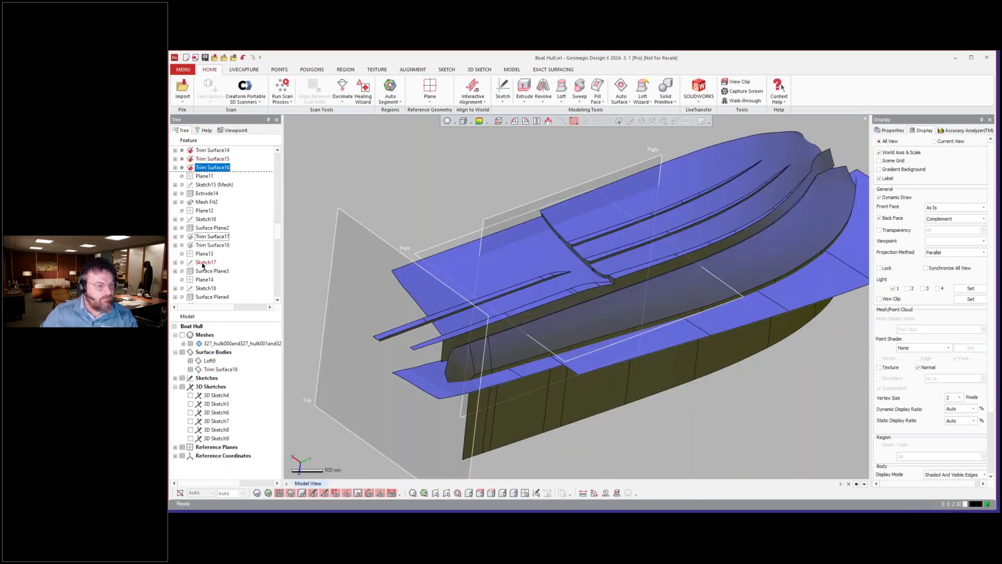
right_click(208, 297)
left_click(208, 300)
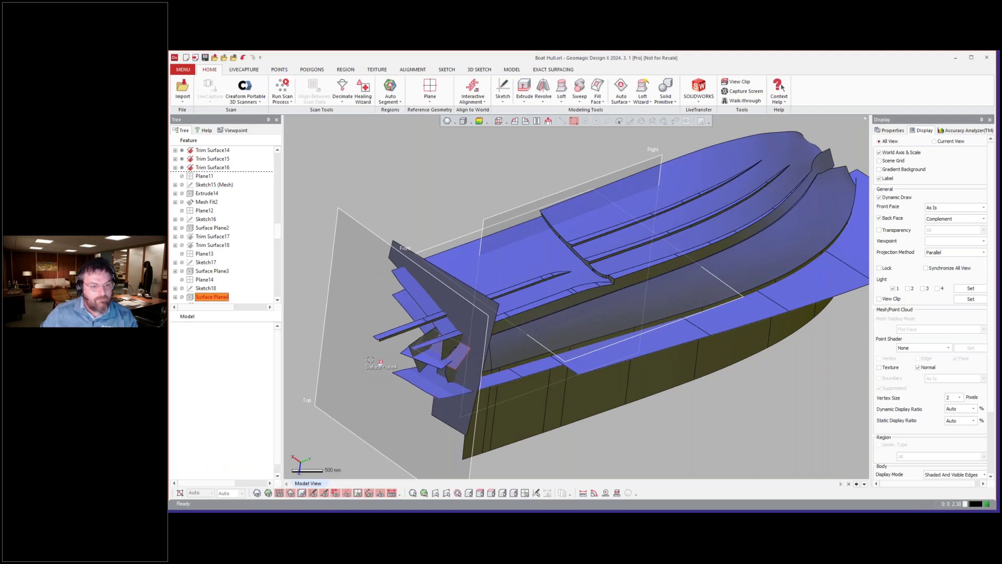
right_click_drag(371, 360, 449, 360)
- Roll the feature history forward through Surface Plane6
scroll(209, 263, "down", 4)
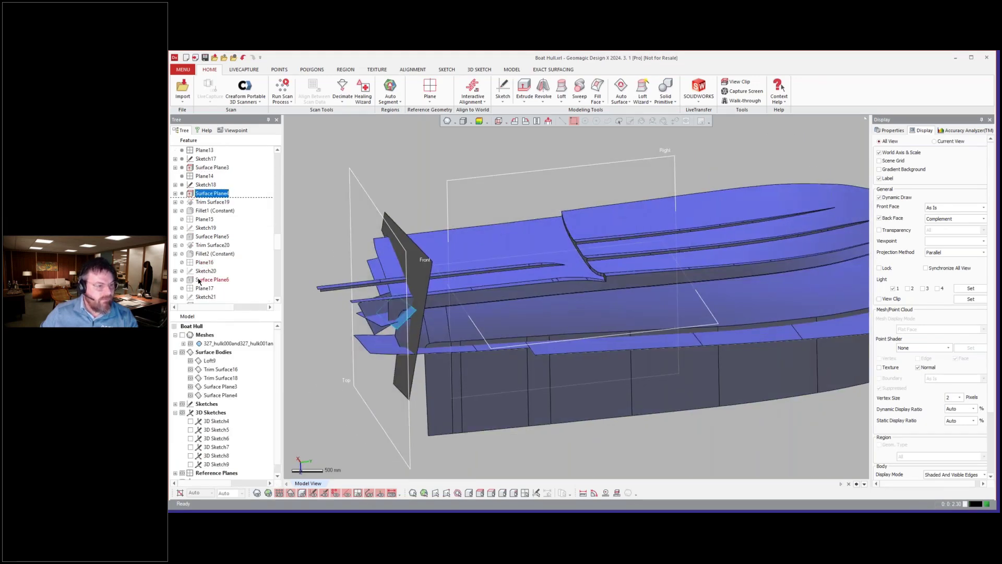
left_click(204, 280)
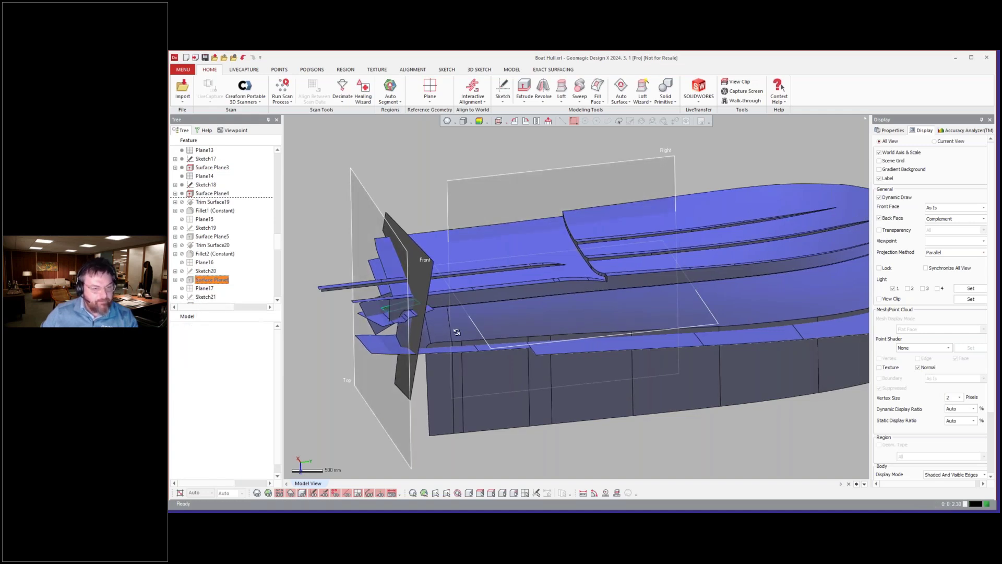
right_click_drag(457, 332, 454, 330)
- Roll the feature history forward past Sketch22 (Mesh) through Trim Surface26
scroll(211, 287, "down", 4)
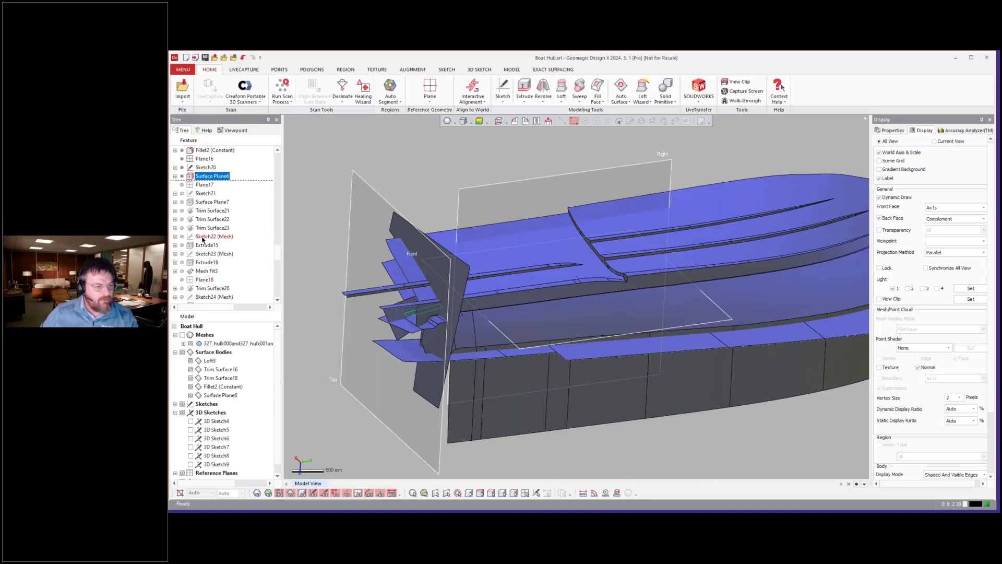
right_click(203, 238)
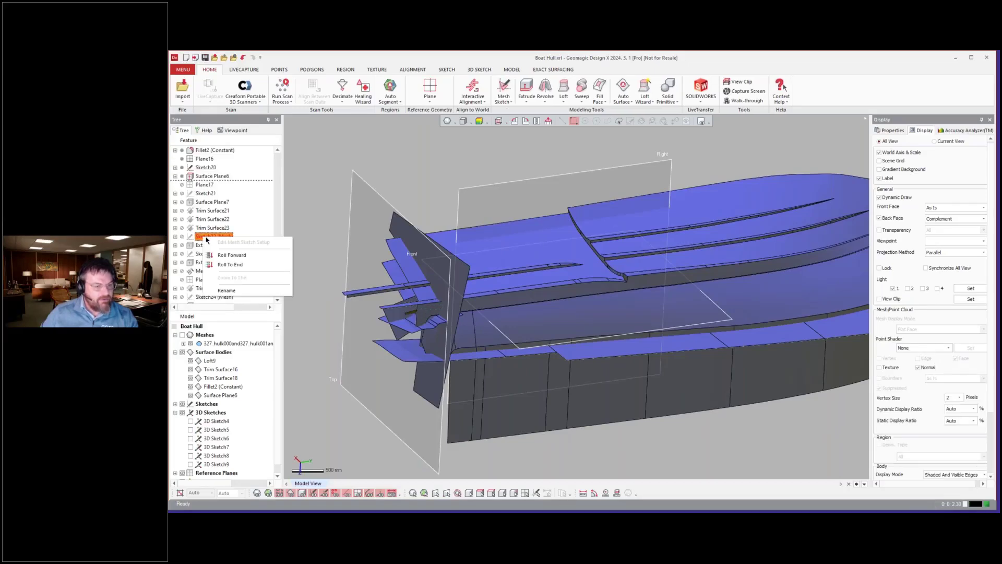
left_click(230, 255)
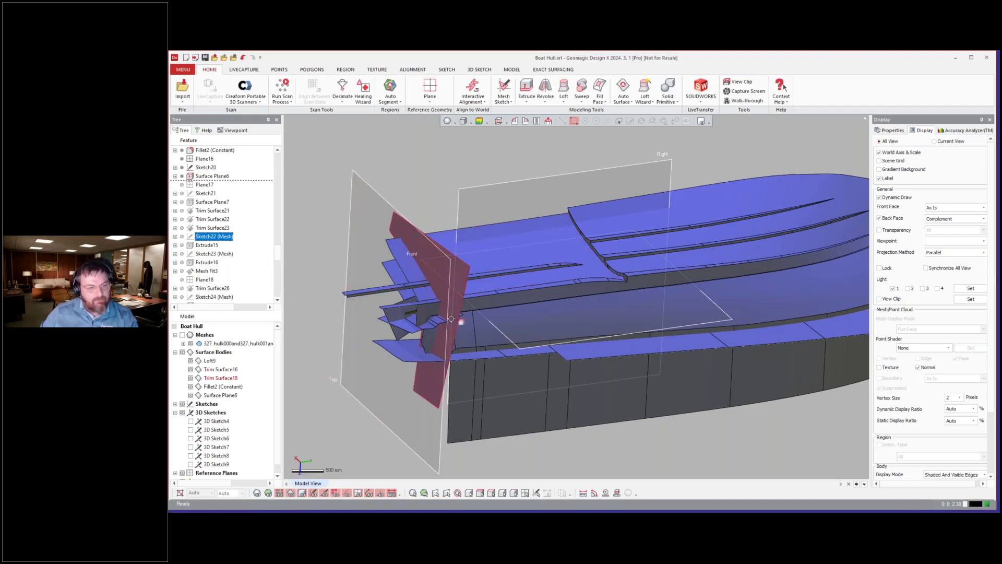
left_click(201, 291)
right_click(201, 291)
left_click(211, 295)
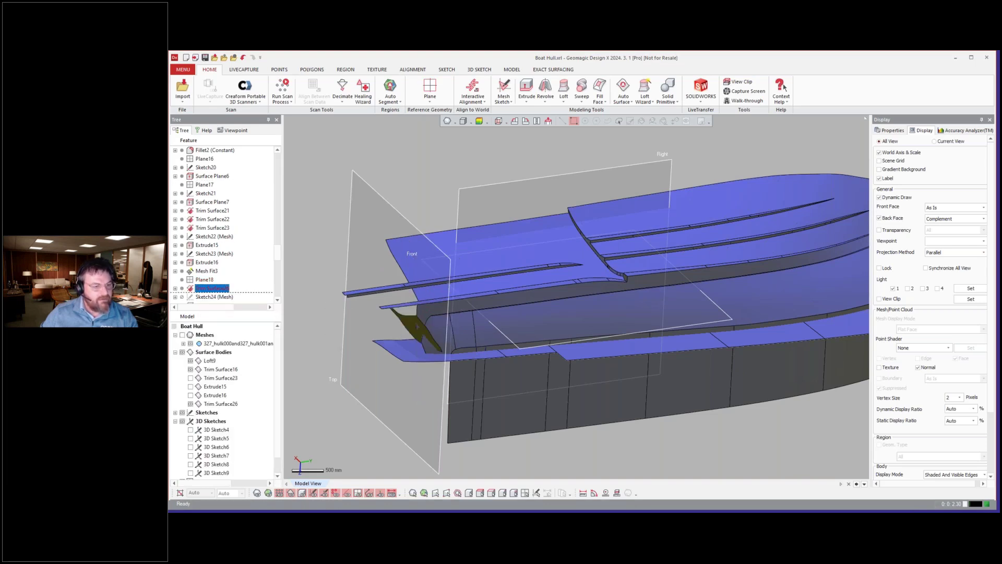
- Roll the feature history forward through Fillet23 (Constant)
scroll(213, 287, "down", 5)
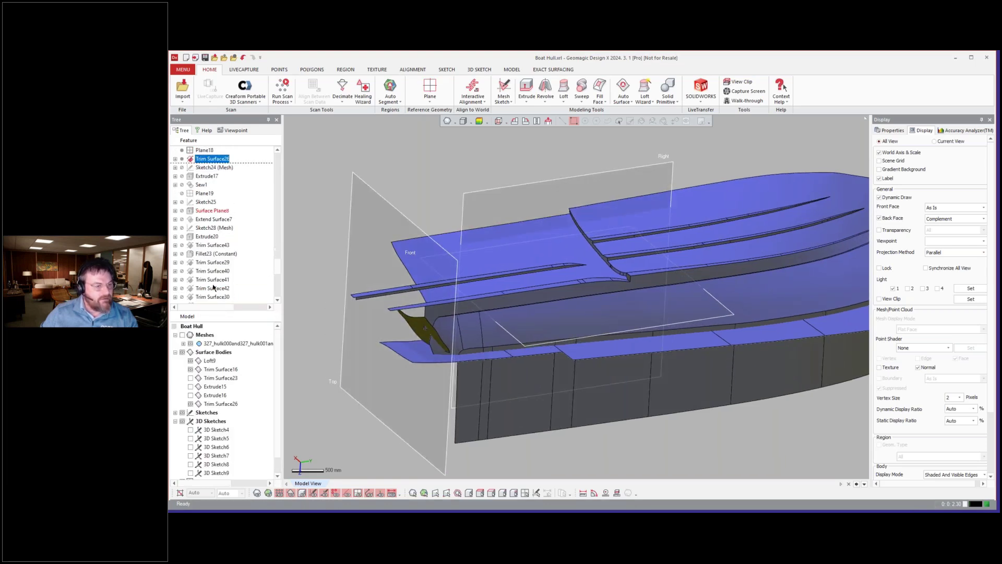
left_click(204, 254)
right_click(207, 254)
left_click(231, 259)
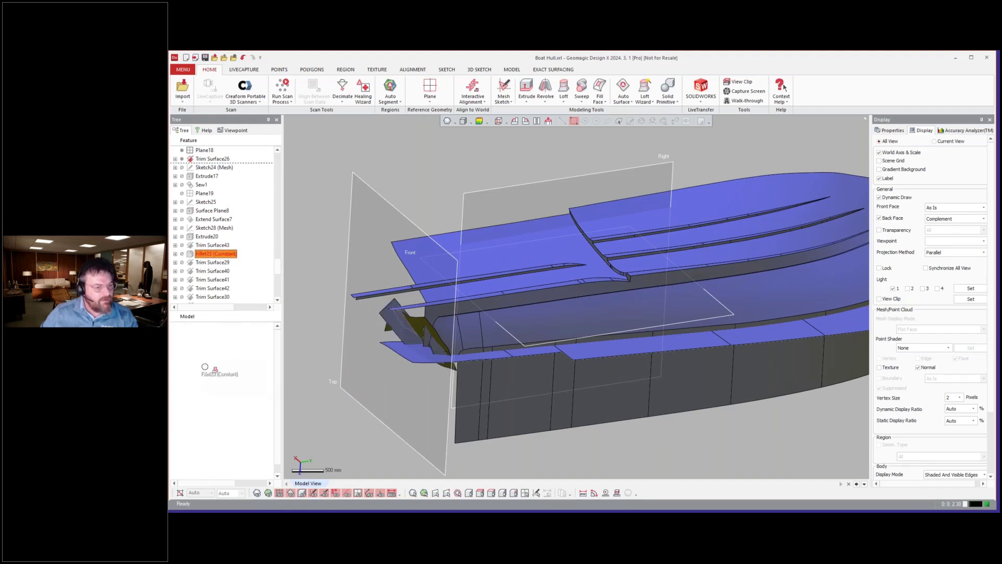
- Show the hidden Trim Surface23, Extrude15 and Extrude16 bodies and view them up close at the stern
left_click(190, 377)
left_click(191, 386)
left_click(190, 395)
right_click_drag(313, 424, 407, 326)
scroll(386, 324, "up", 5)
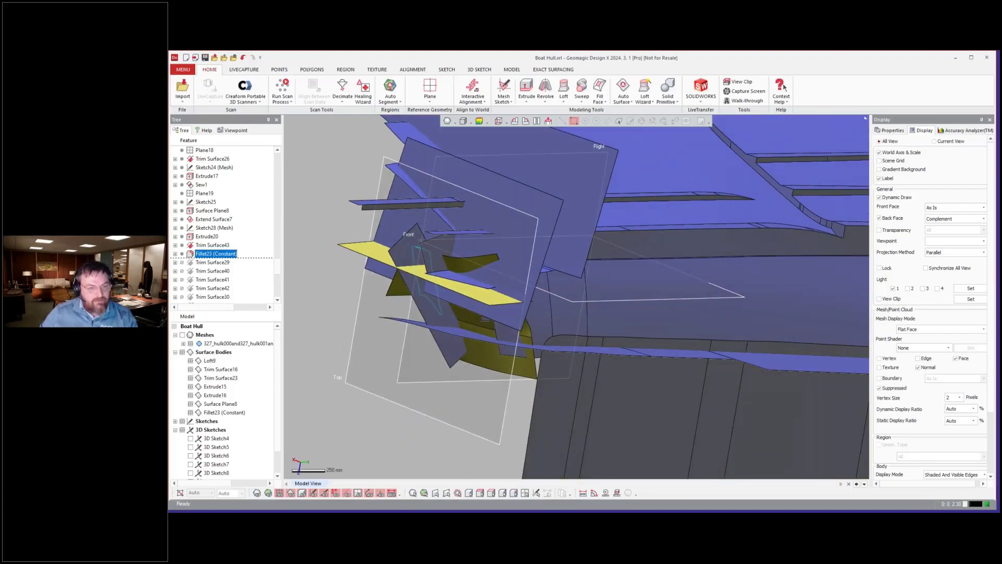
- Compare the untrimmed stern surfaces with the scan mesh, viewing the mesh with the surface bodies hidden and shown
key("ctrl+1")
key("ctrl+4")
key("ctrl+4")
key("ctrl+4")
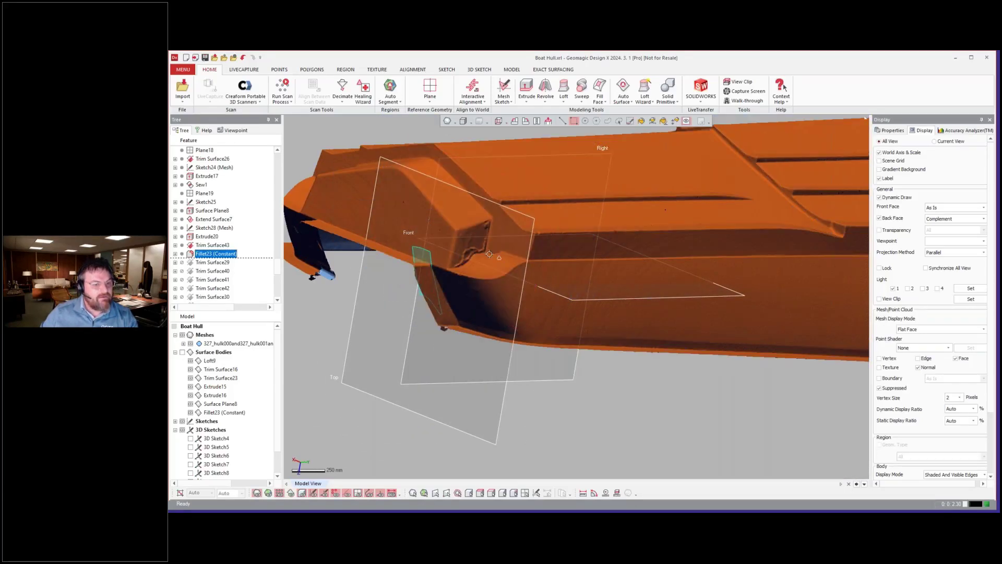
key("ctrl+4")
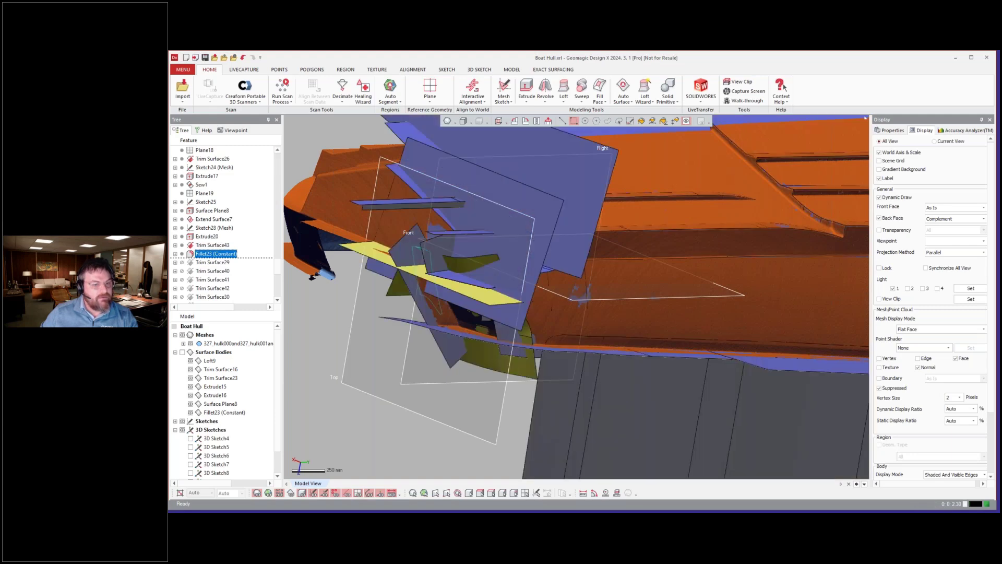
key("ctrl+4")
right_click_drag(476, 239, 444, 239)
- Roll the feature history forward through Trim Surface31
scroll(210, 226, "down", 3)
left_click(210, 228)
right_click(209, 228)
left_click(225, 232)
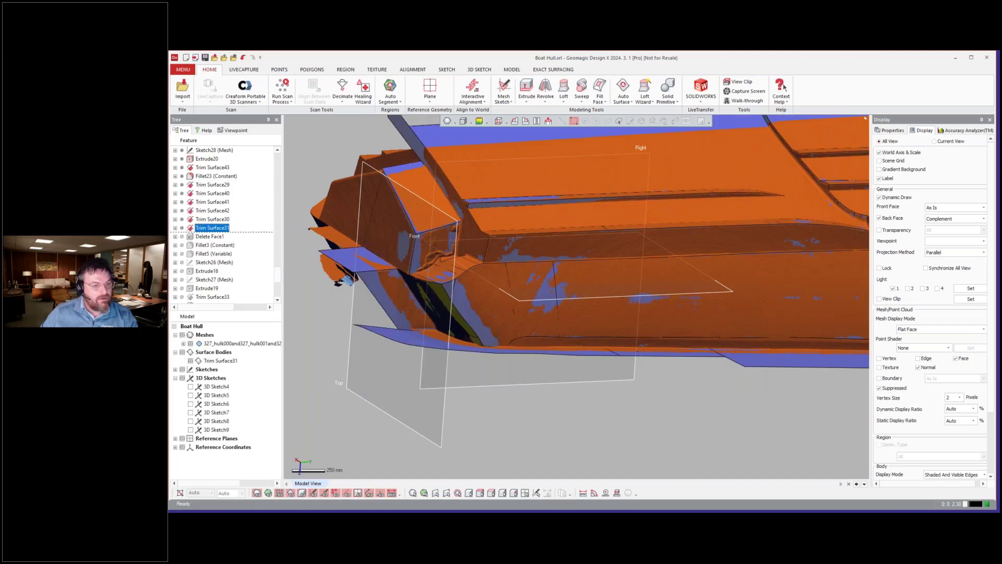
- Compare the trimmed stern surfaces with the scan mesh shown and hidden, leaving the mesh hidden
right_click_drag(427, 303, 453, 299)
scroll(453, 300, "up", 1)
key("ctrl+1")
key("ctrl+1")
key("ctrl+1")
key("ctrl+1")
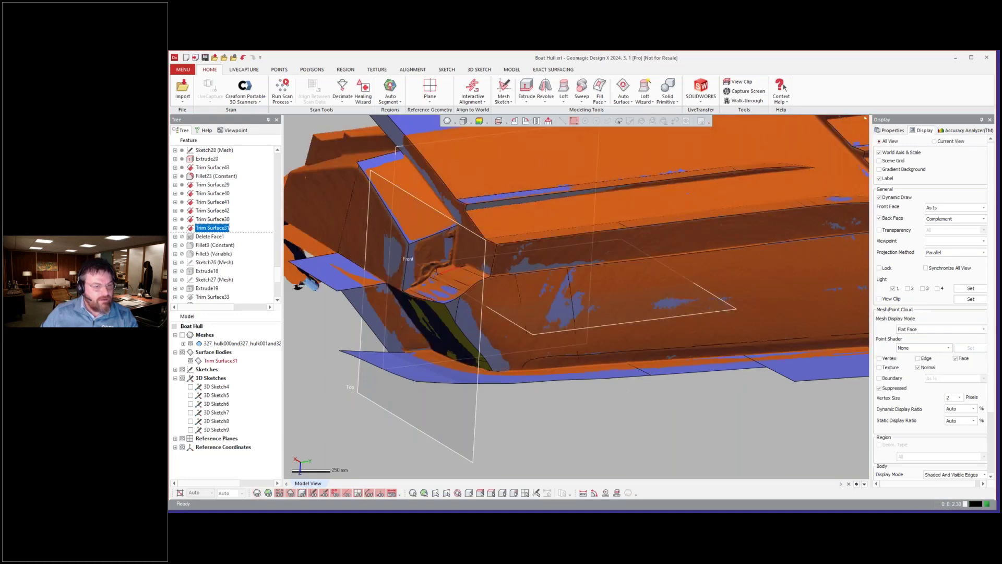
key("ctrl+1")
right_click_drag(471, 325, 500, 343)
right_click_drag(553, 292, 562, 282)
scroll(243, 253, "down", 5)
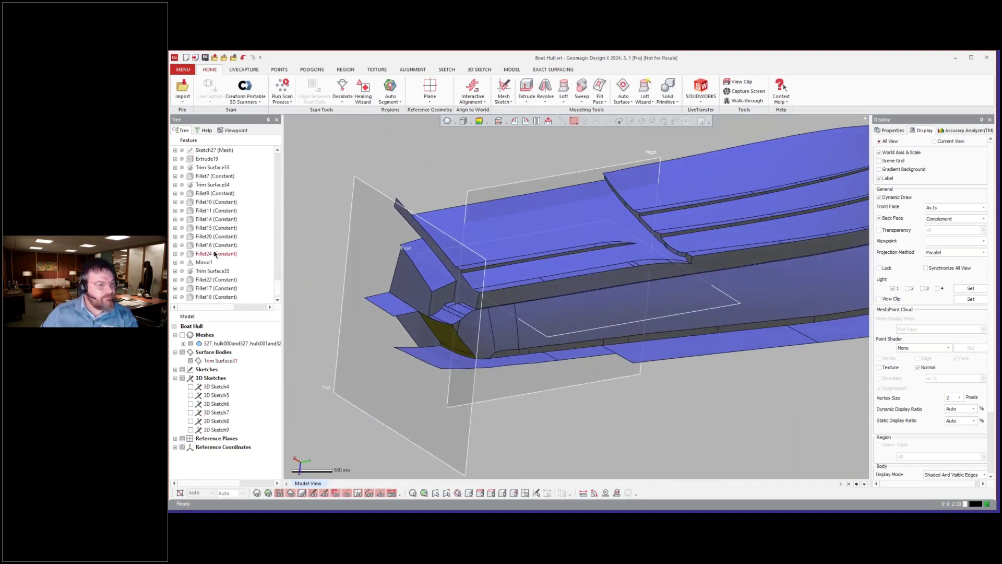
- Roll the feature history forward through Fillet24, followed by Mirror1, and view the mirrored hull from the stern
left_click(214, 253)
double_click(219, 254)
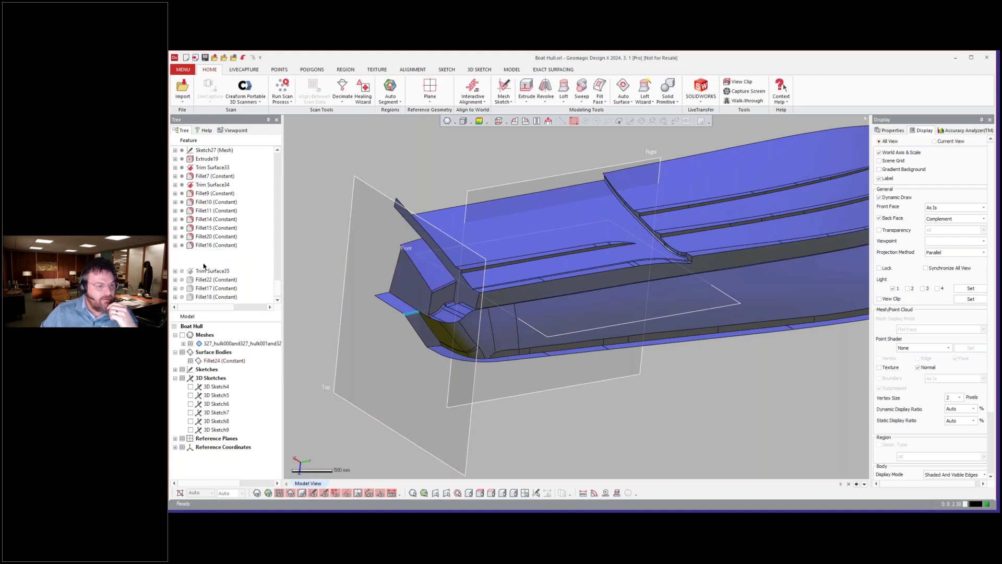
right_click(203, 264)
left_click(214, 270)
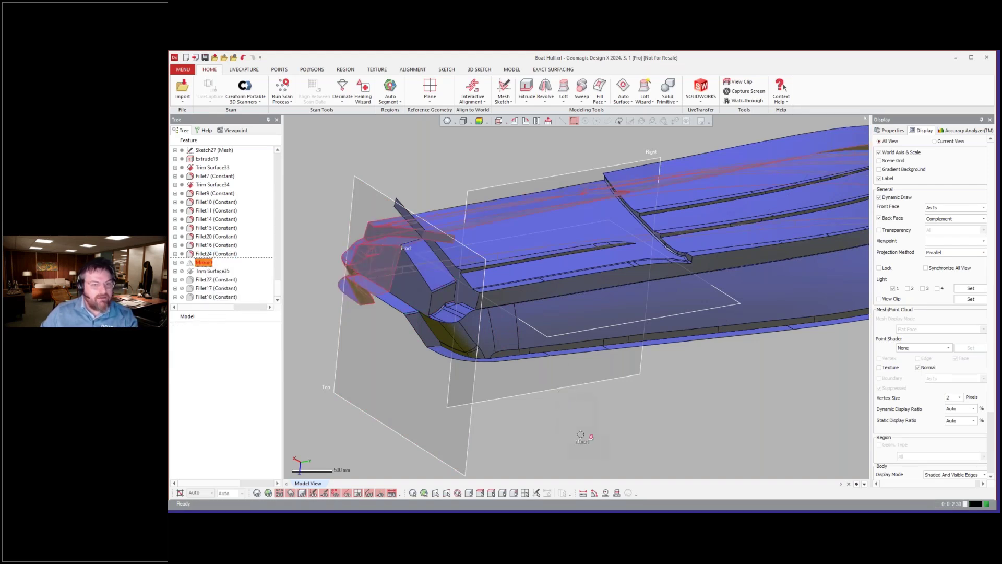
scroll(580, 434, "down", 1)
right_click_drag(588, 427, 197, 293)
- Roll the feature history forward through the final feature, Fillet18, and view the completed hull from the stern and side
left_click(199, 296)
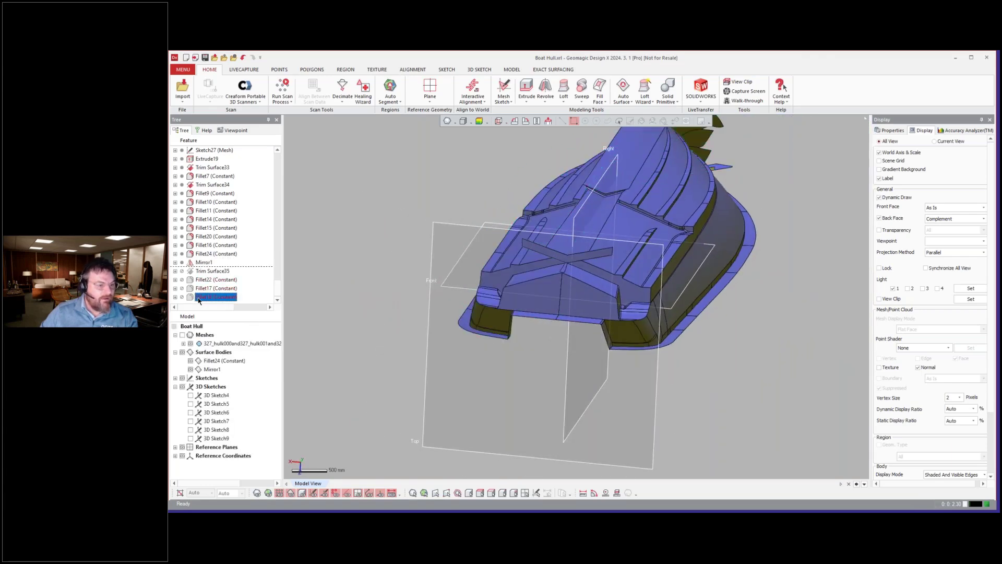
right_click(198, 297)
left_click(245, 300)
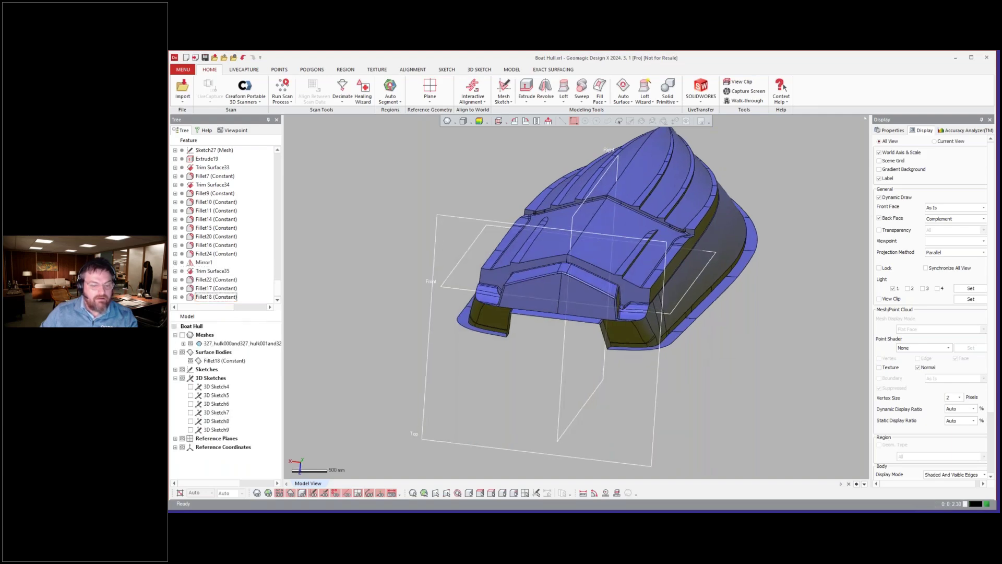
right_click_drag(600, 272, 783, 387)
scroll(483, 397, "down", 2)
scroll(783, 362, "up", 2)
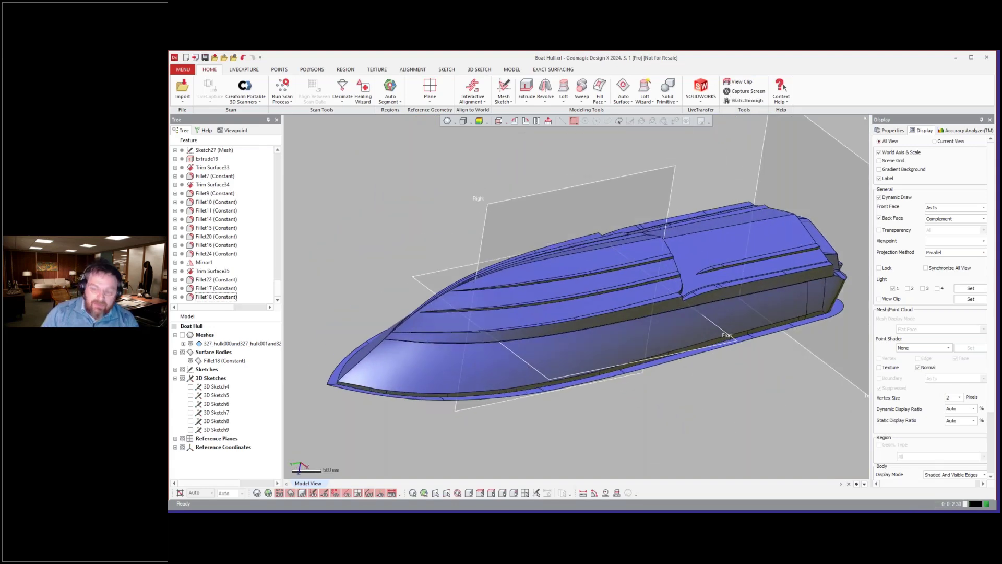
- Look over the CAD programs offered as LiveTransfer targets without starting a transfer
left_click(702, 104)
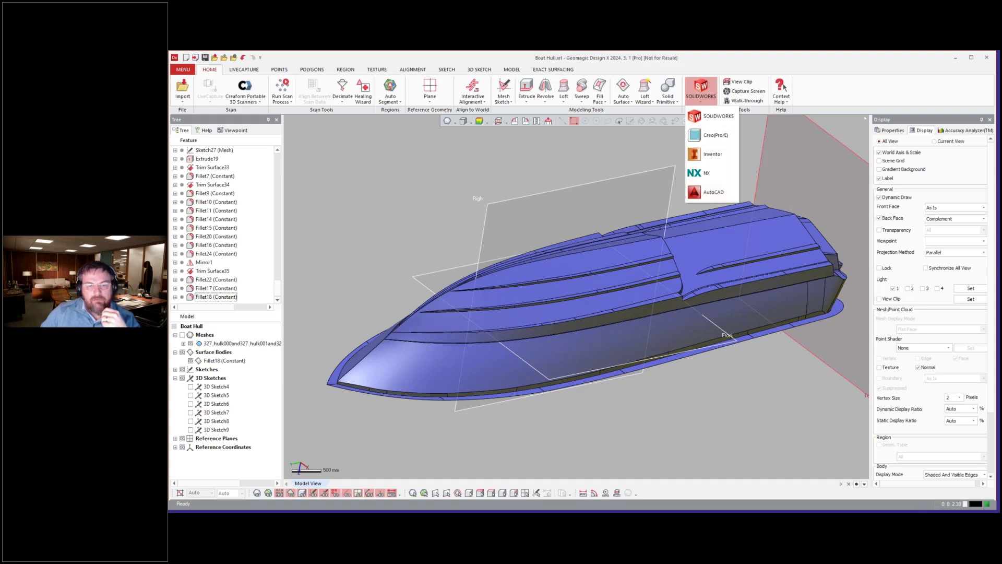
left_click(566, 147)
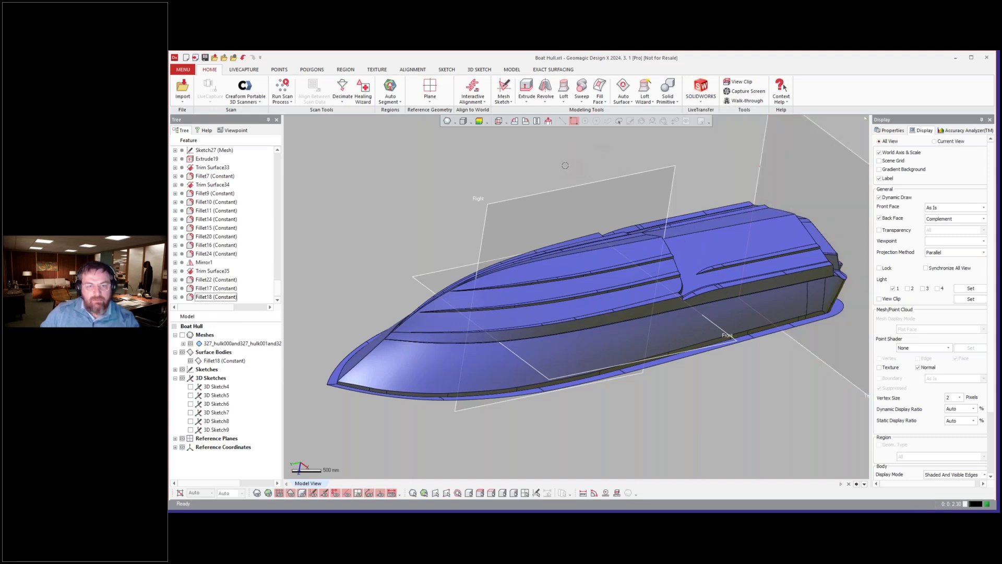